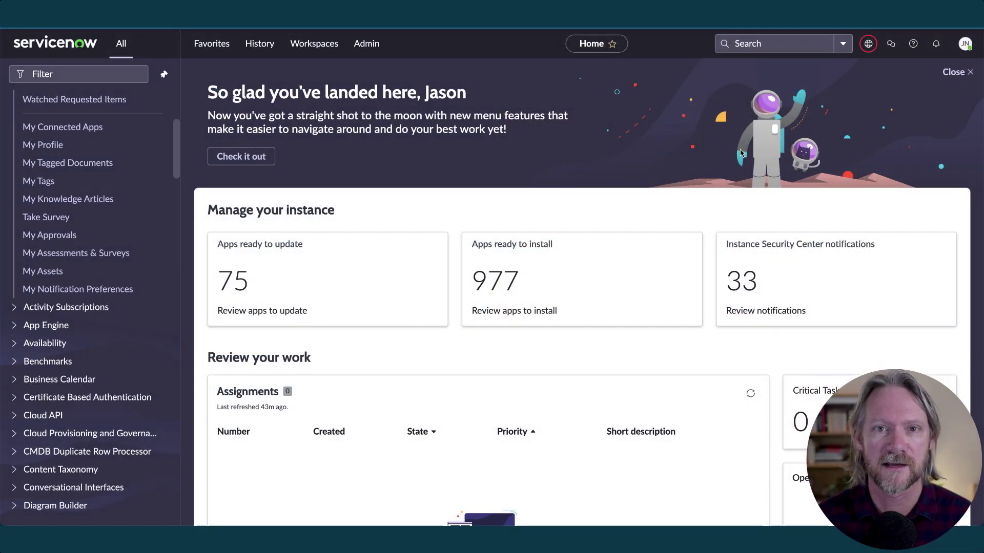
# Open the Normalization Data Services guided setup and go to its Download Normalized Data task.
pyautogui.click(122, 76)
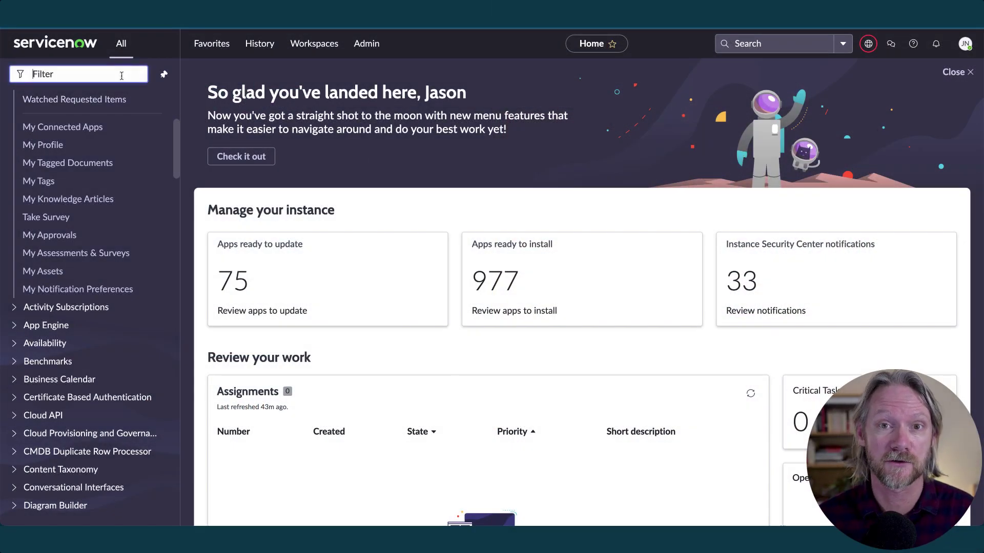
pyautogui.write('normali')
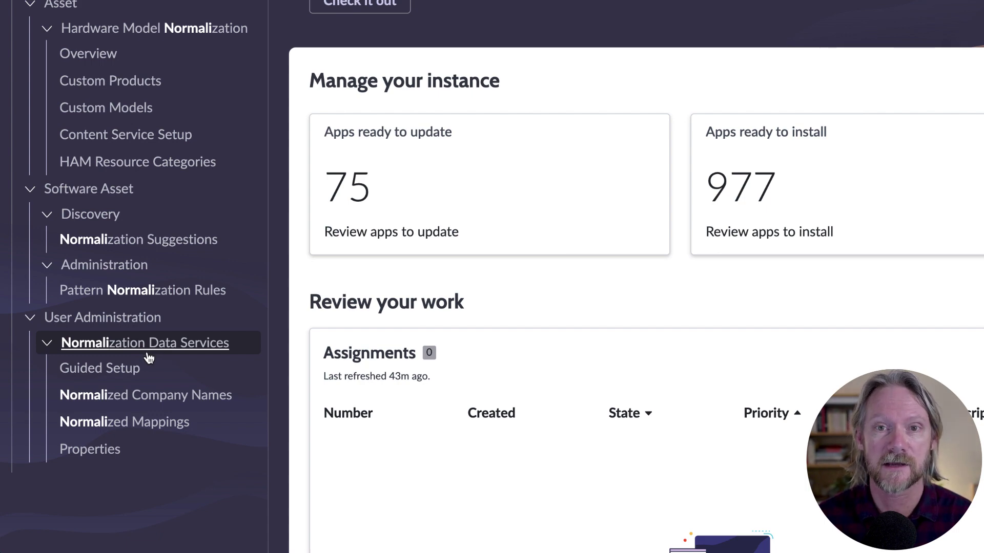
pyautogui.click(143, 373)
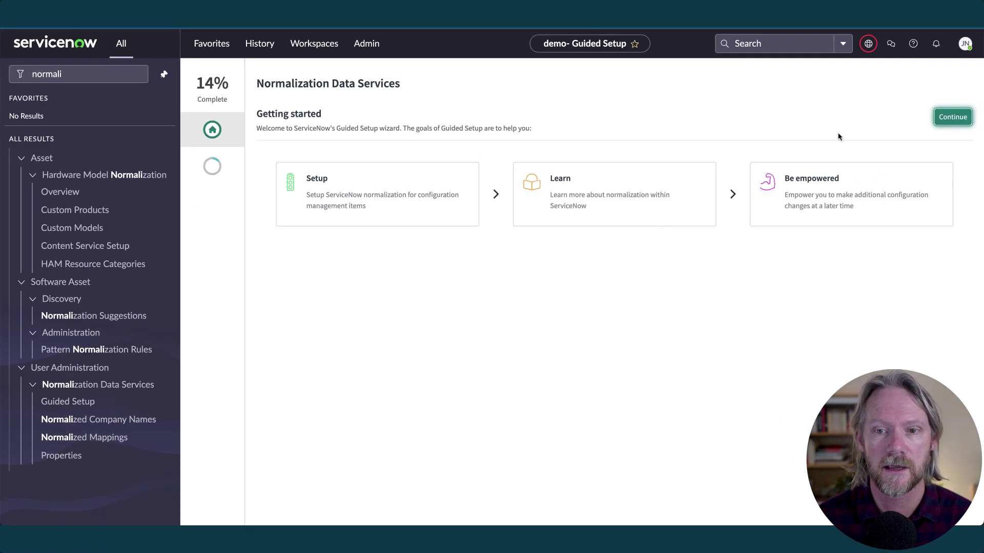
pyautogui.click(950, 118)
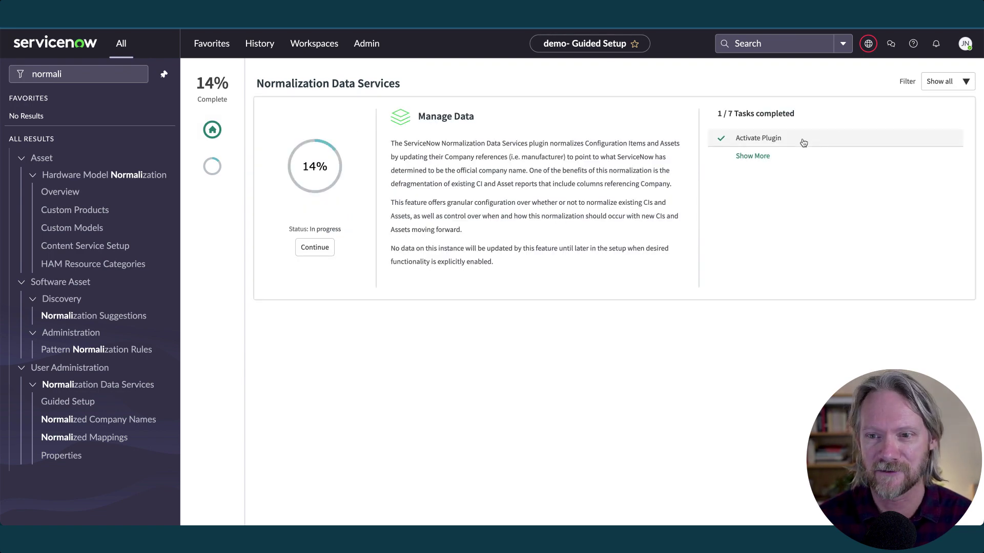
pyautogui.click(751, 156)
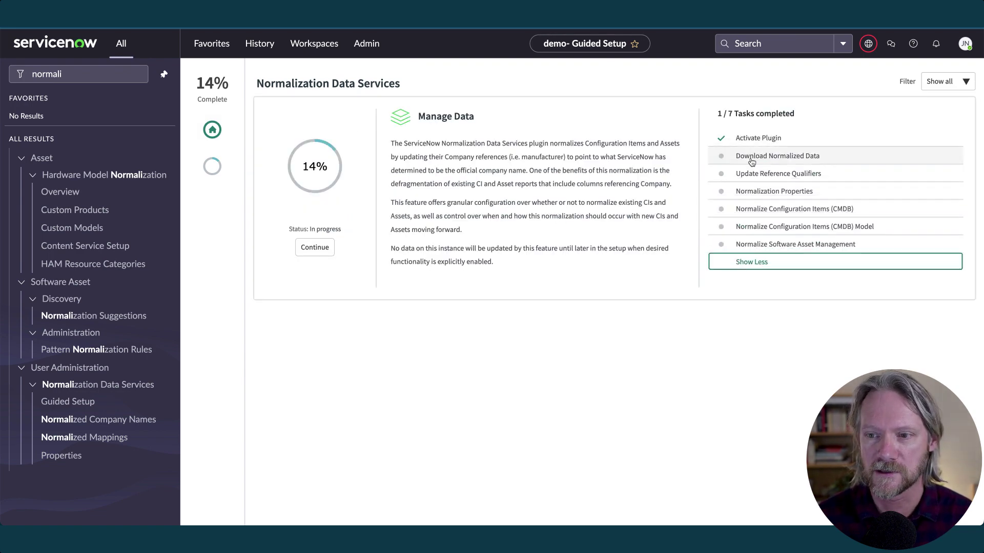
pyautogui.click(752, 157)
# Download the repository of normalized vendor names and mark the Download Normalized Data task as complete.
pyautogui.scroll(-3, 743, 255)
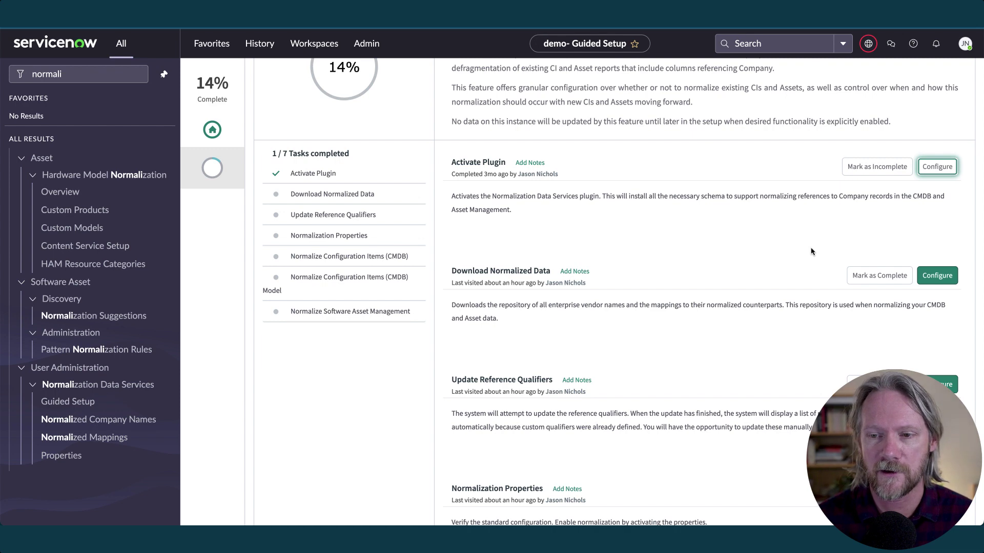
pyautogui.click(937, 276)
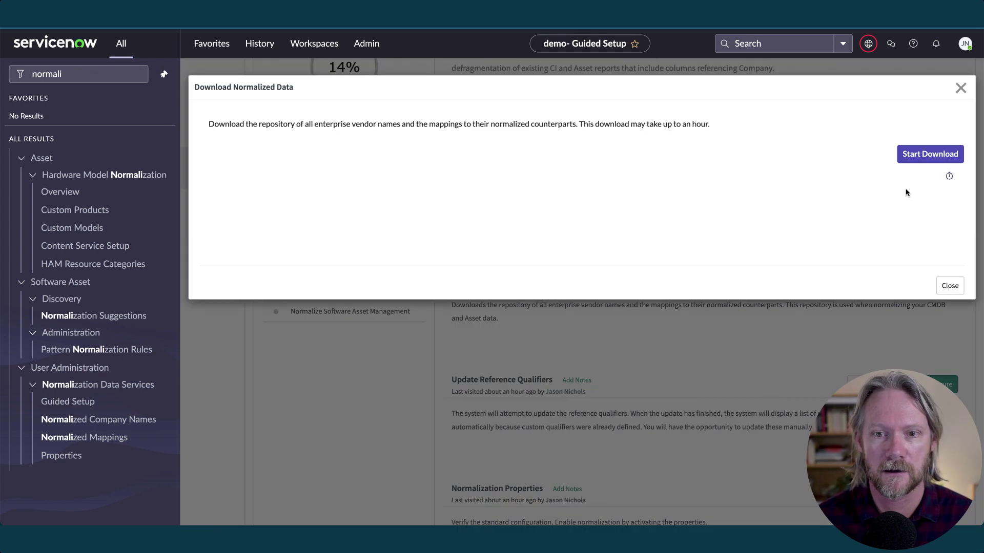
pyautogui.click(927, 157)
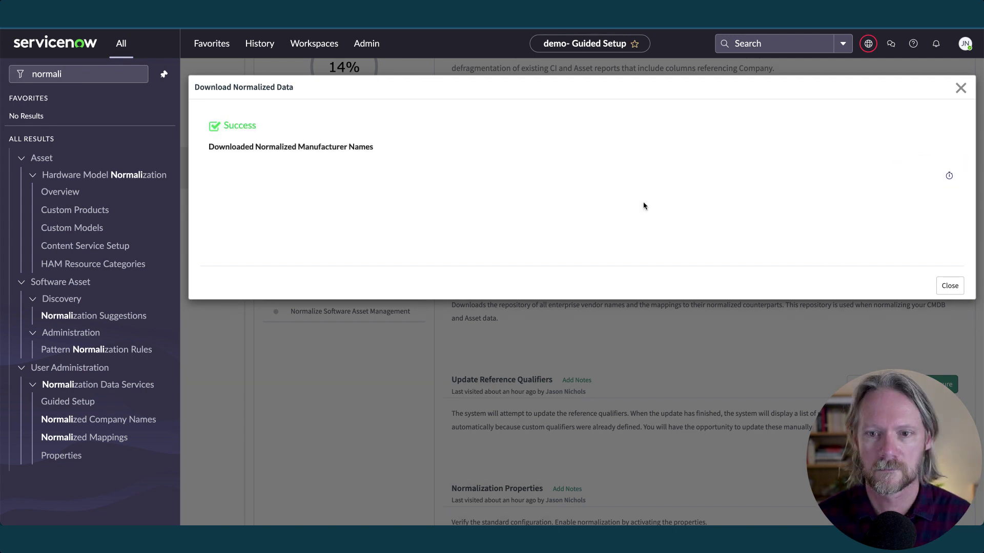
pyautogui.click(948, 286)
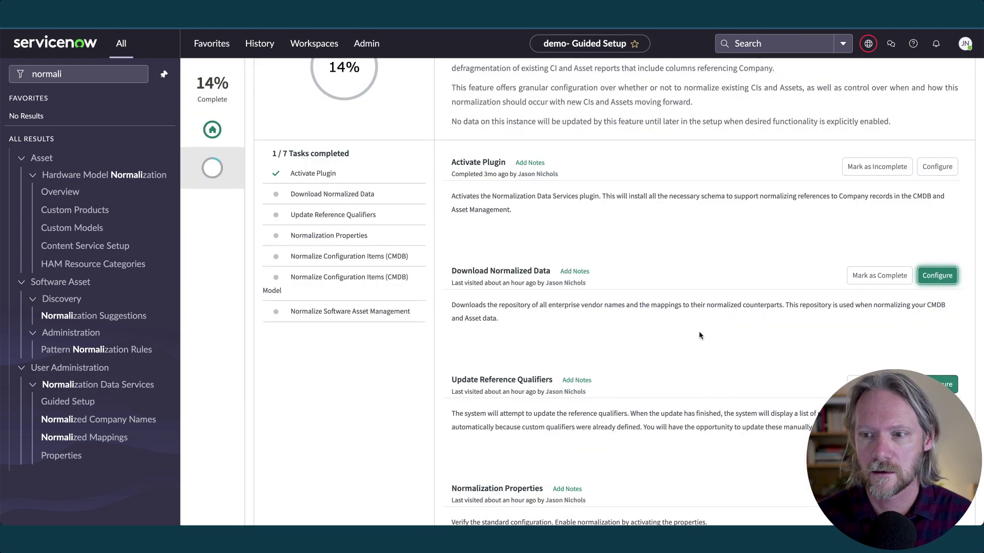
pyautogui.click(850, 279)
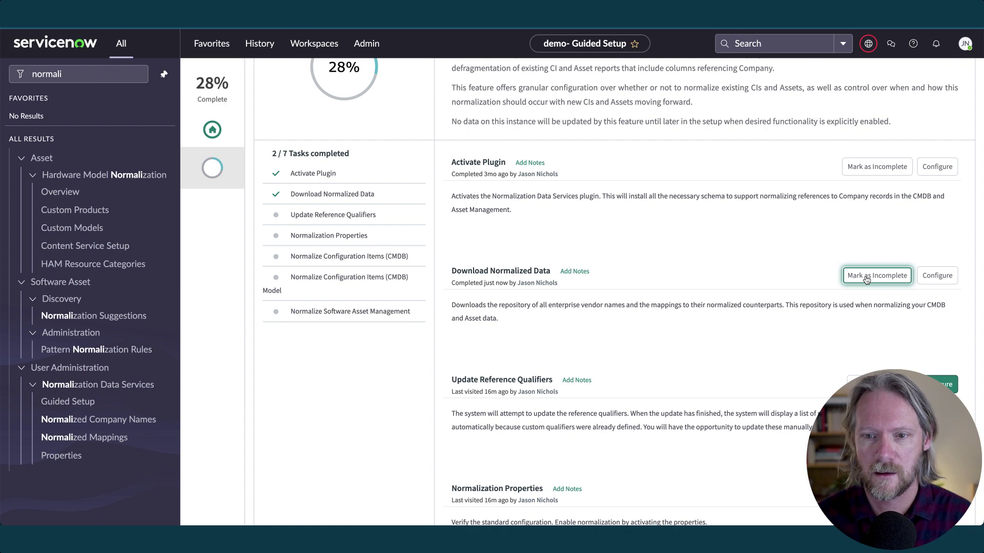
# Open the Normalized Company Names list and filter it by the name servicenow.
pyautogui.click(107, 421)
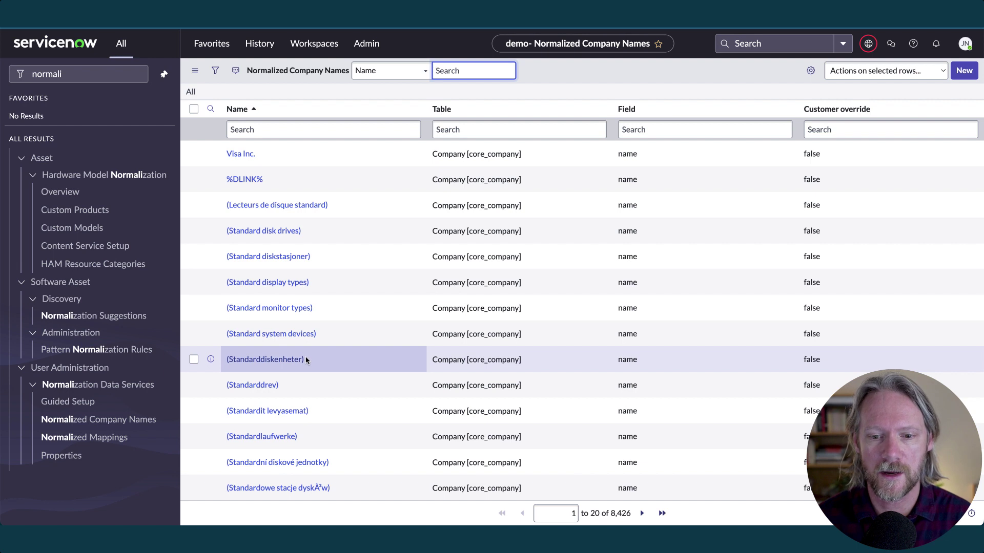
pyautogui.click(254, 131)
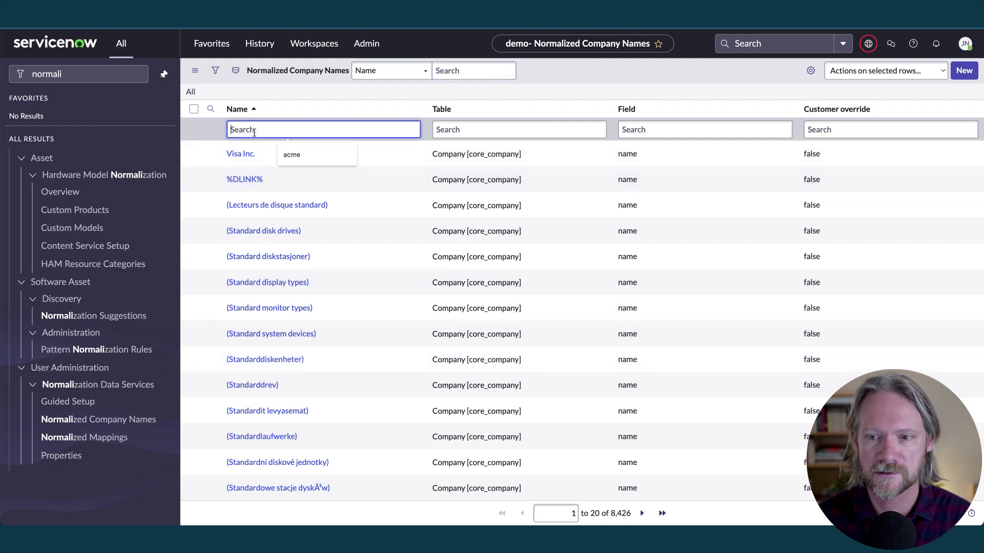
pyautogui.write('servicenow')
pyautogui.press('Return')
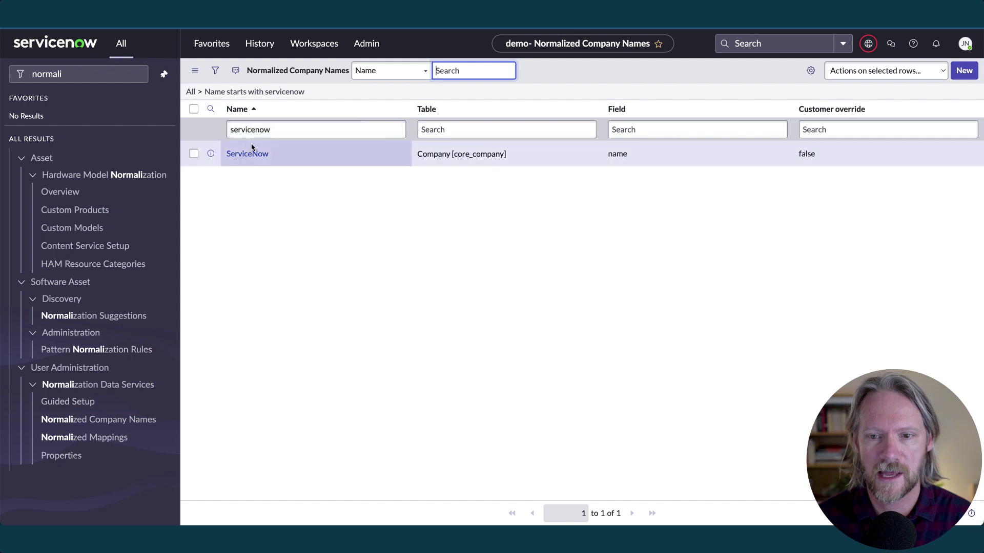
# Open the ServiceNow normalized company record and review the discovered names in its normalized mappings.
pyautogui.click(248, 154)
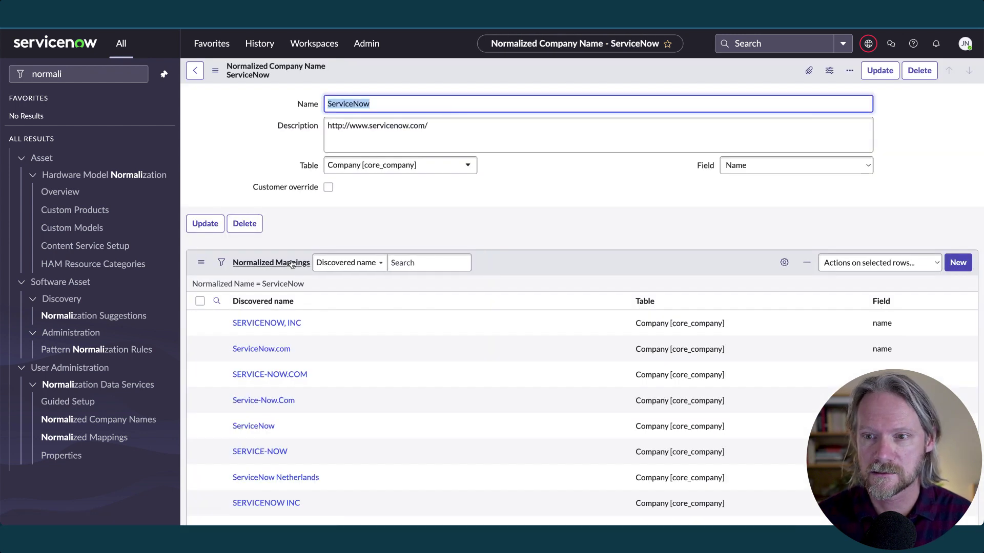
pyautogui.scroll(-3, 373, 335)
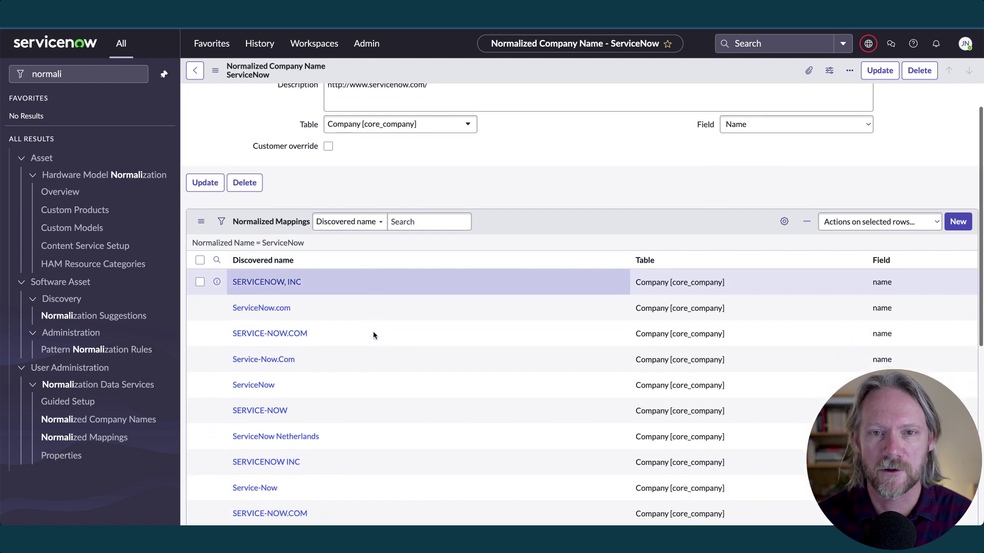
pyautogui.scroll(-2, 374, 336)
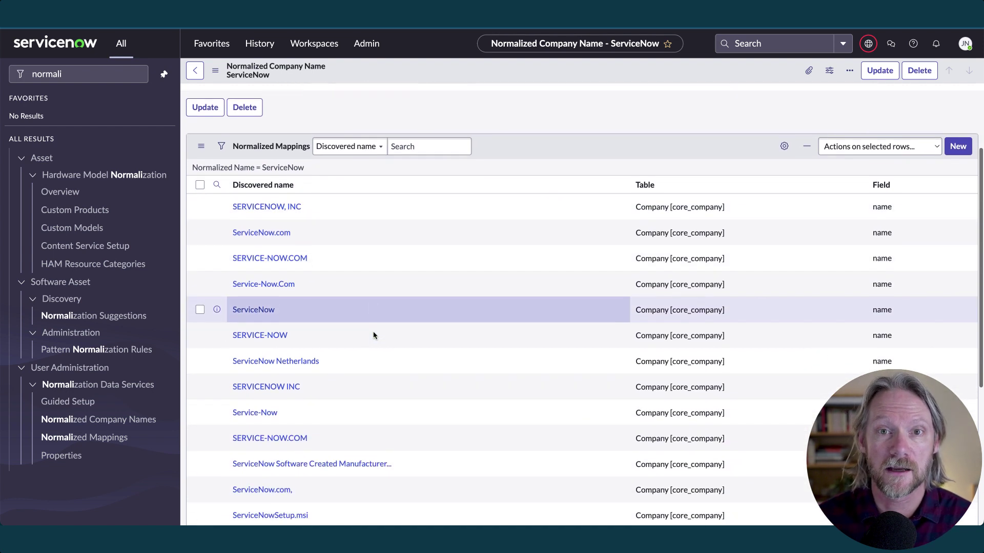
pyautogui.scroll(-1, 373, 336)
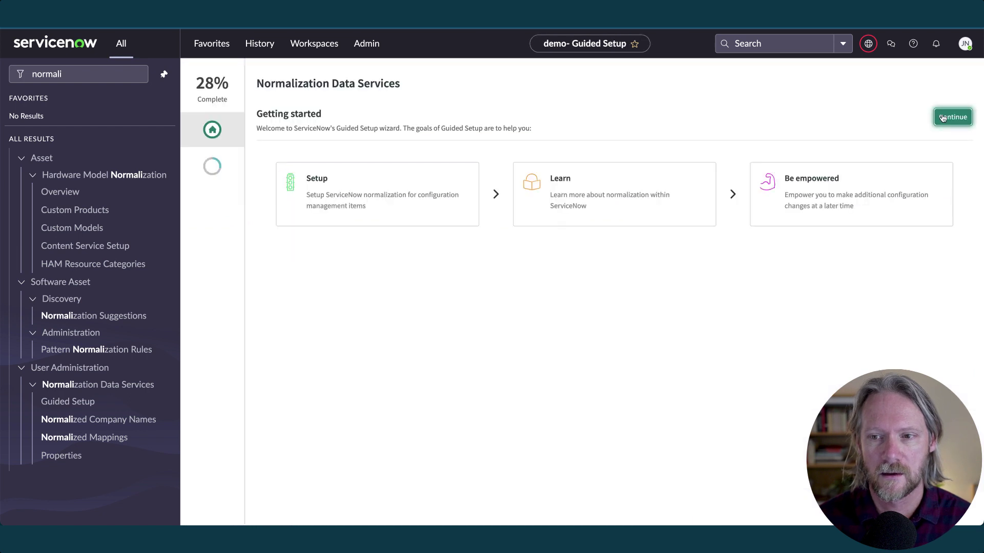
# Continue the Normalization Data Services guided setup and open the Update Reference Qualifiers task.
pyautogui.click(943, 118)
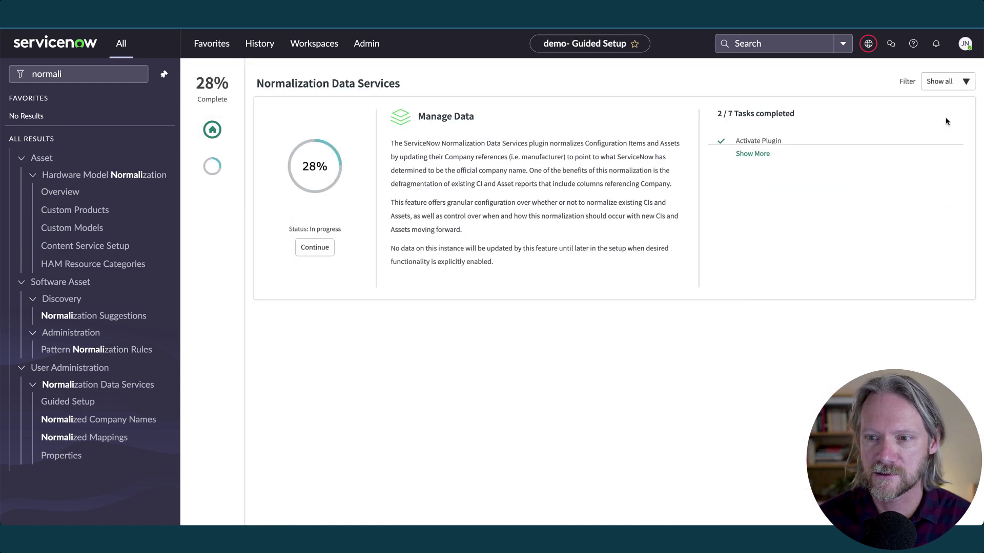
pyautogui.click(755, 156)
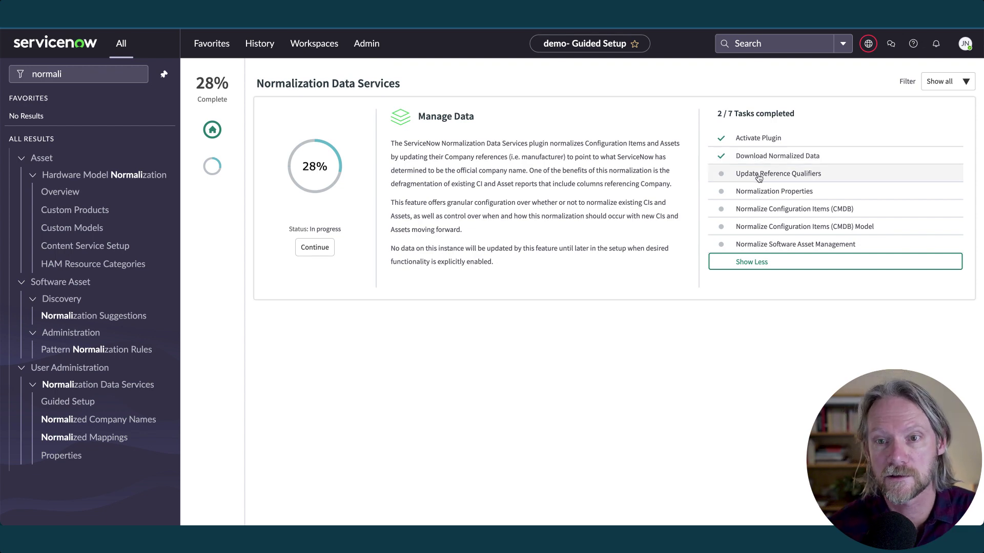
pyautogui.click(759, 174)
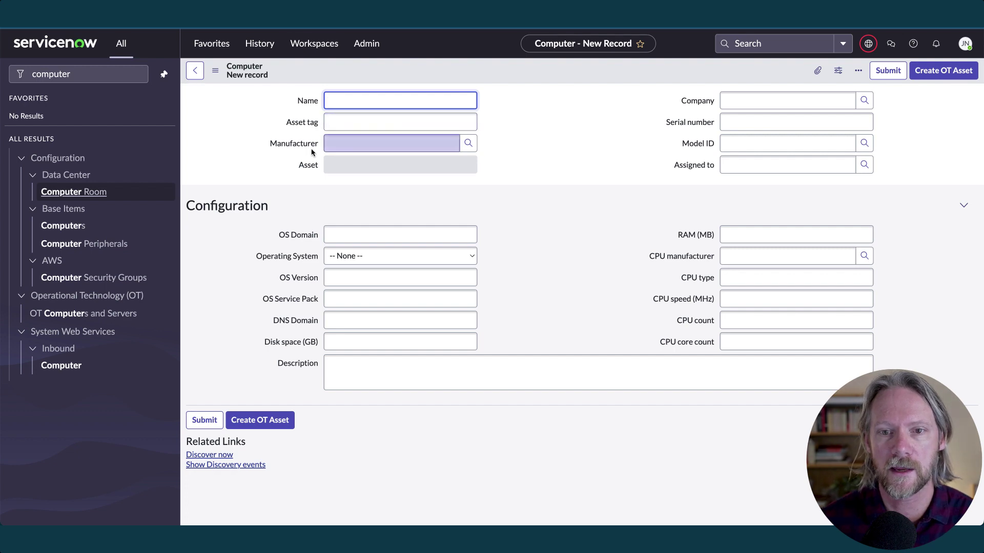
# Look up the companies offered for the Manufacturer and Company fields of the new computer record.
pyautogui.click(469, 142)
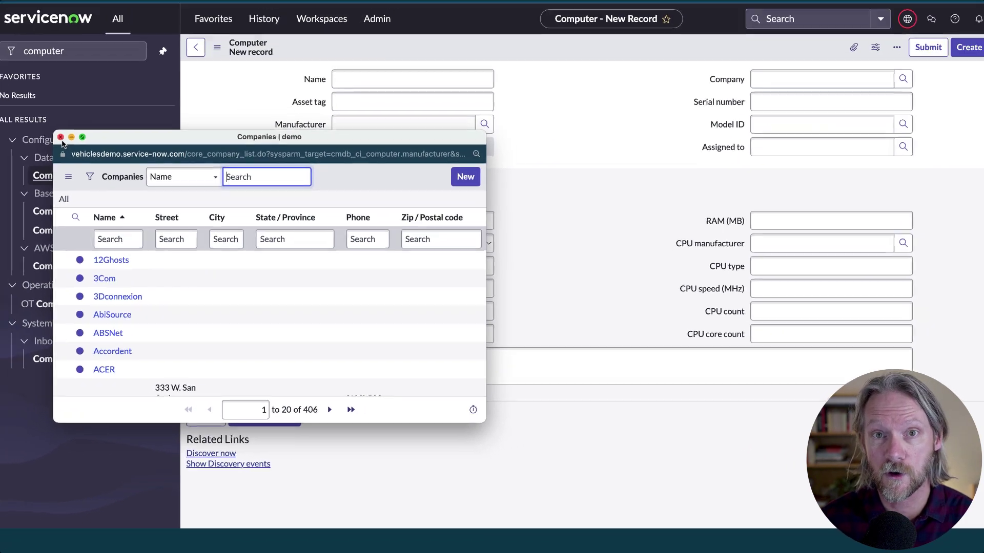
pyautogui.click(21, 26)
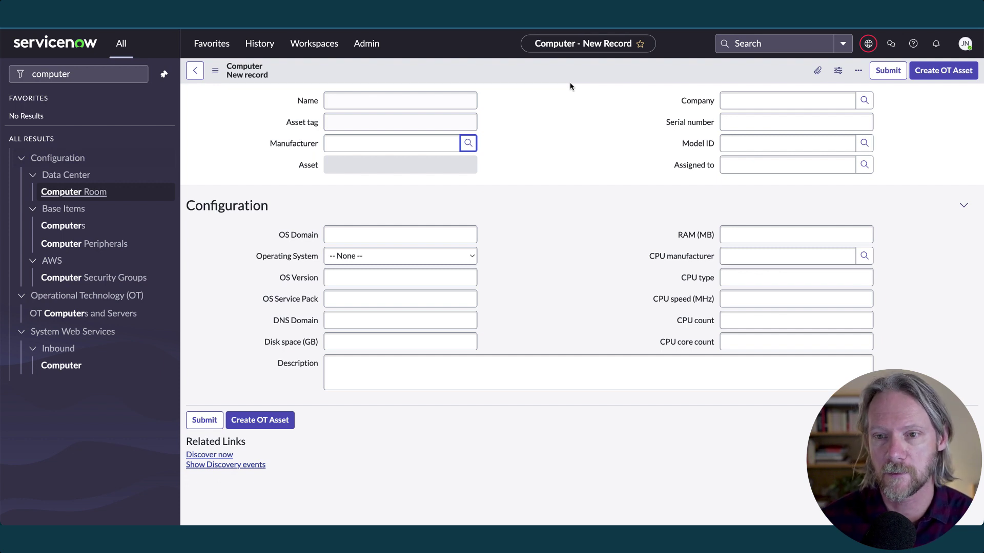
pyautogui.click(864, 100)
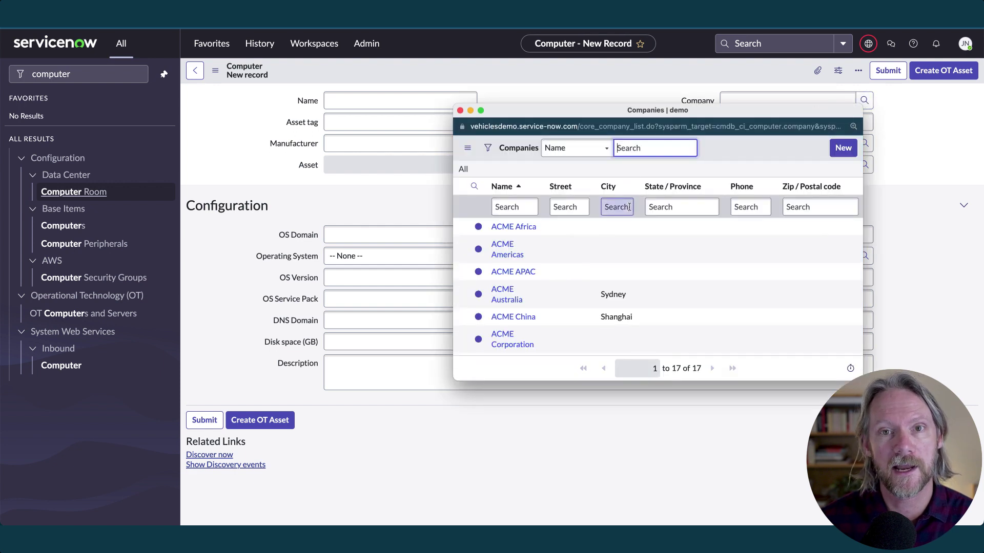
pyautogui.click(460, 111)
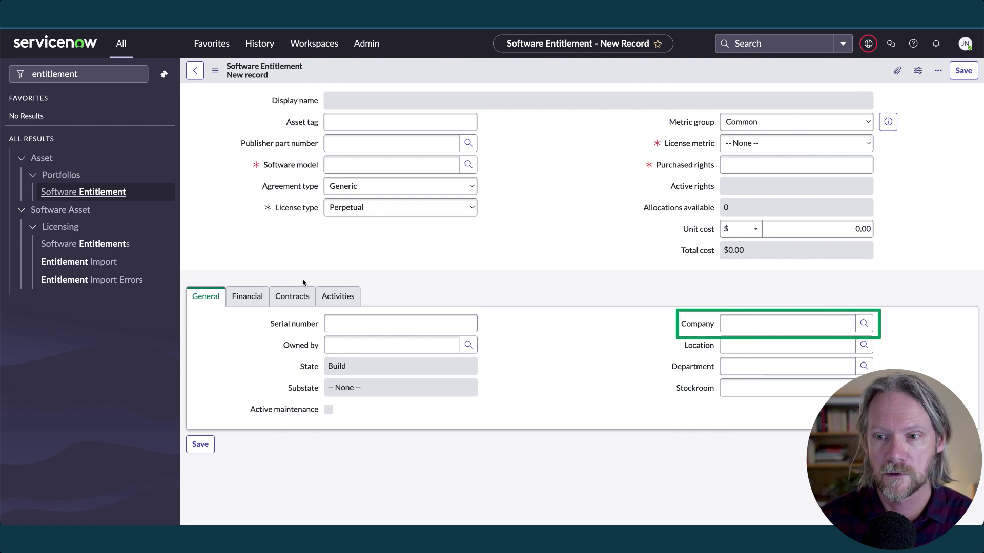
# Show the financial details, including the Vendor field, of the new software entitlement.
pyautogui.click(250, 300)
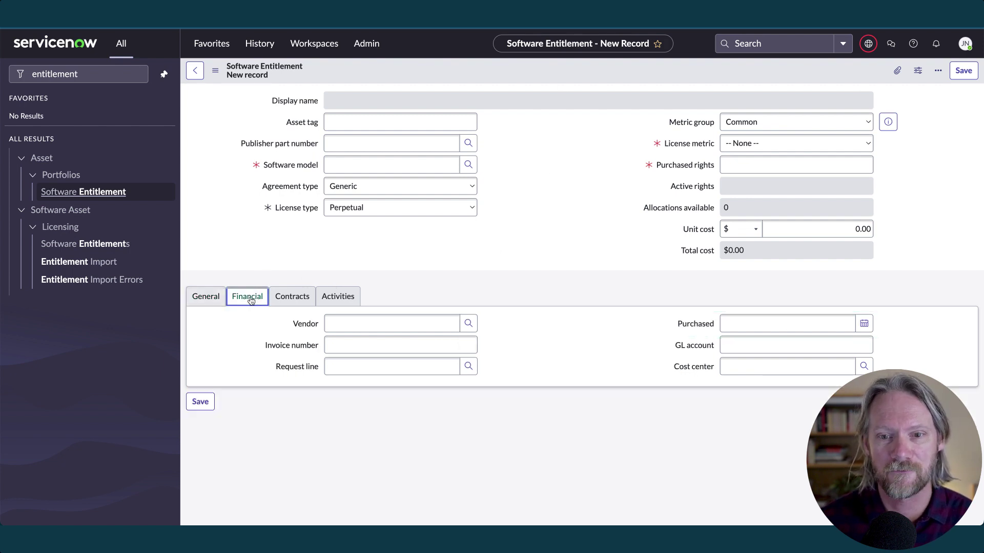
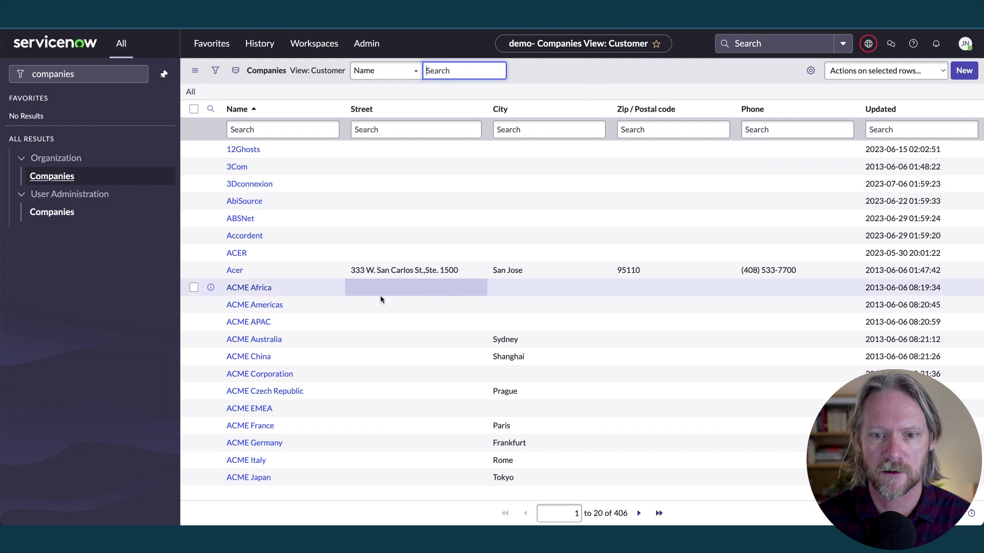
# Inspect the XML of the ACME Africa company record, then return to the Companies list.
pyautogui.click(251, 293)
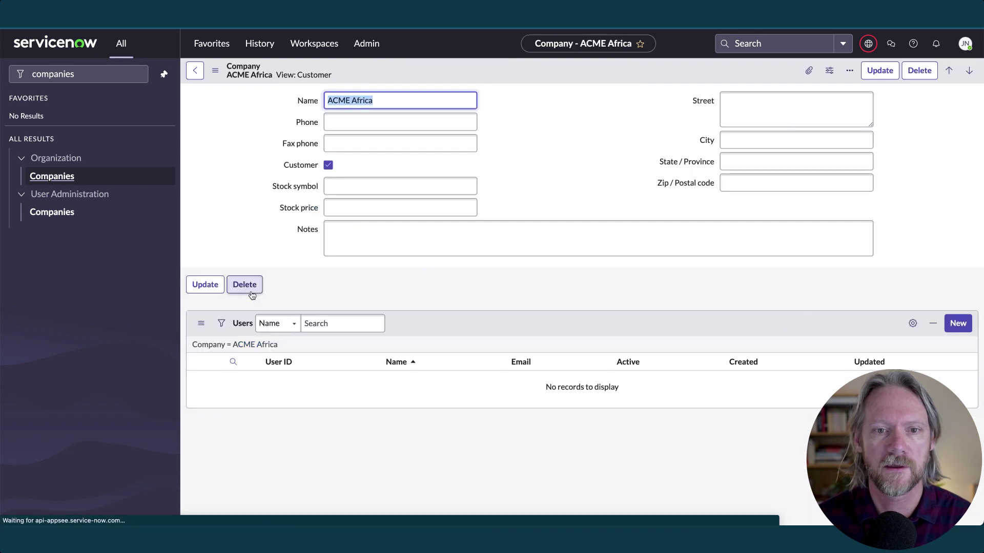
pyautogui.click(215, 73)
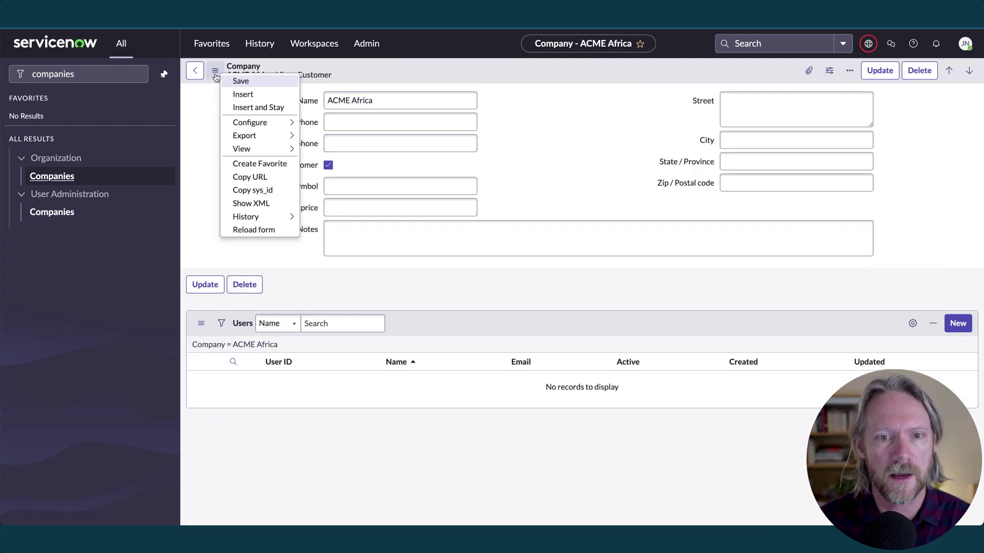
pyautogui.click(239, 203)
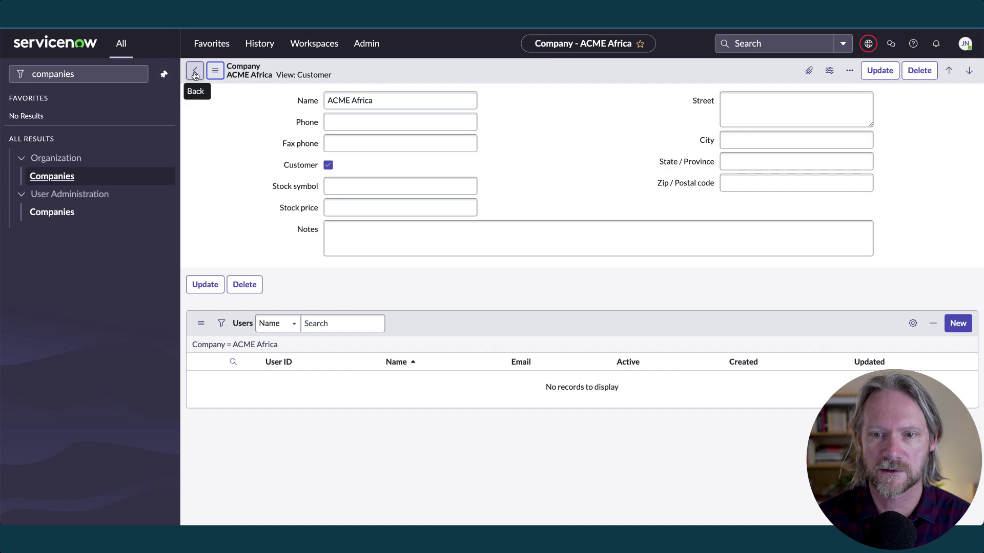
pyautogui.click(195, 71)
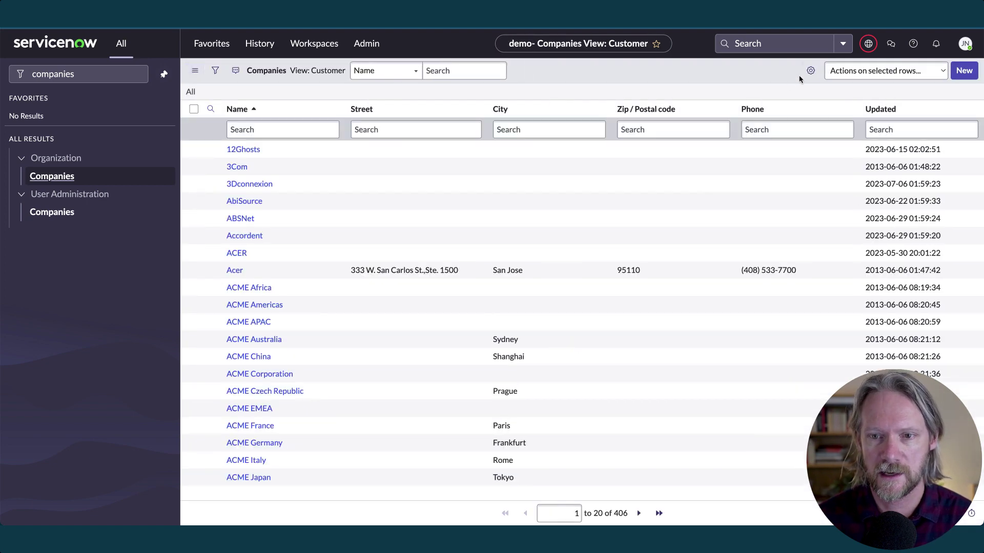
# Add the Normalized column to the Companies list, placing it directly after Name.
pyautogui.click(810, 71)
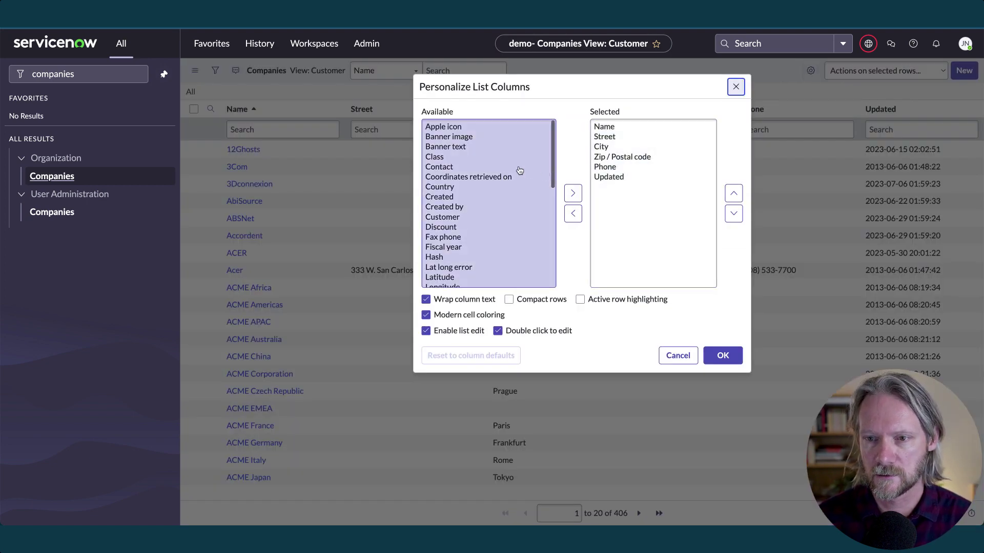
pyautogui.scroll(-5, 491, 169)
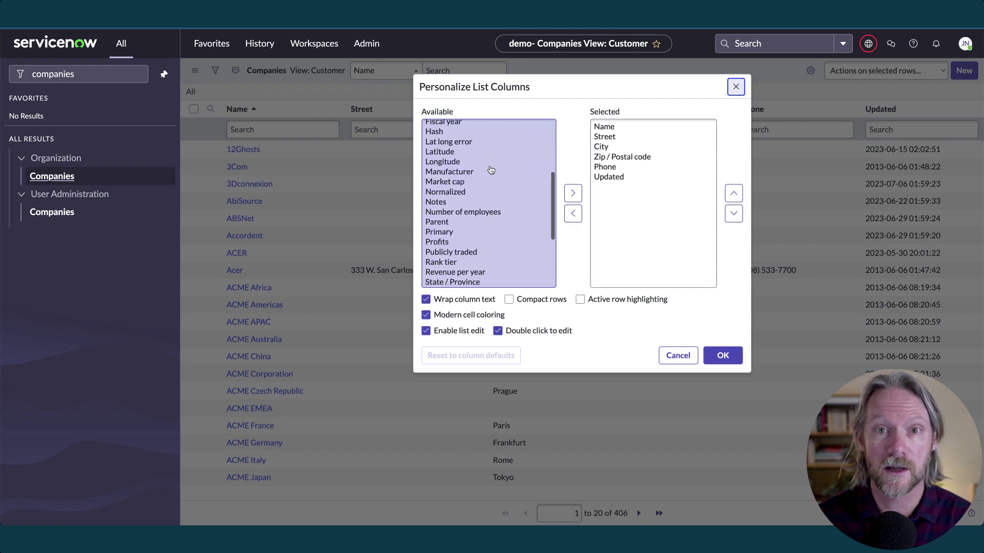
pyautogui.doubleClick(461, 192)
pyautogui.click(733, 192)
pyautogui.click(732, 192)
pyautogui.click(733, 192)
pyautogui.click(732, 193)
pyautogui.click(733, 193)
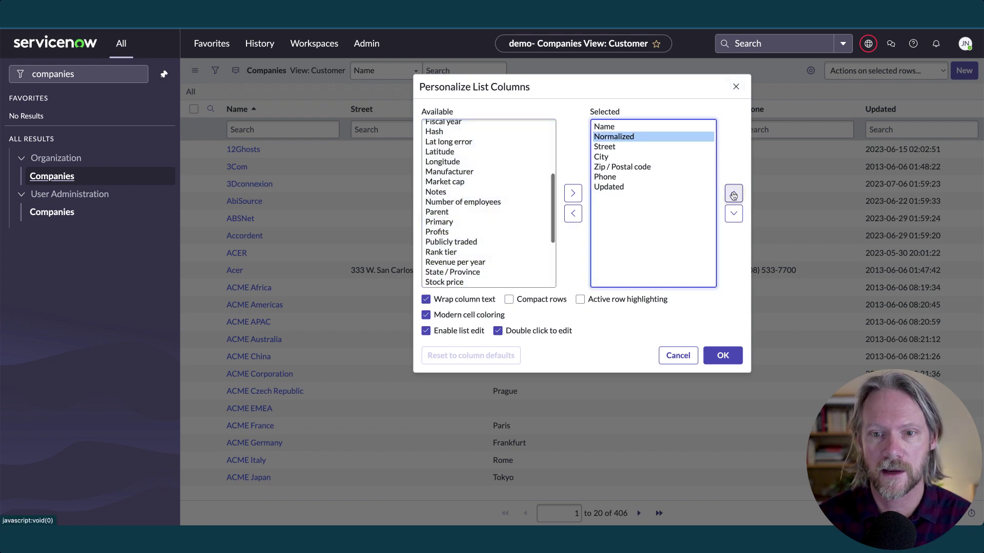
pyautogui.click(723, 355)
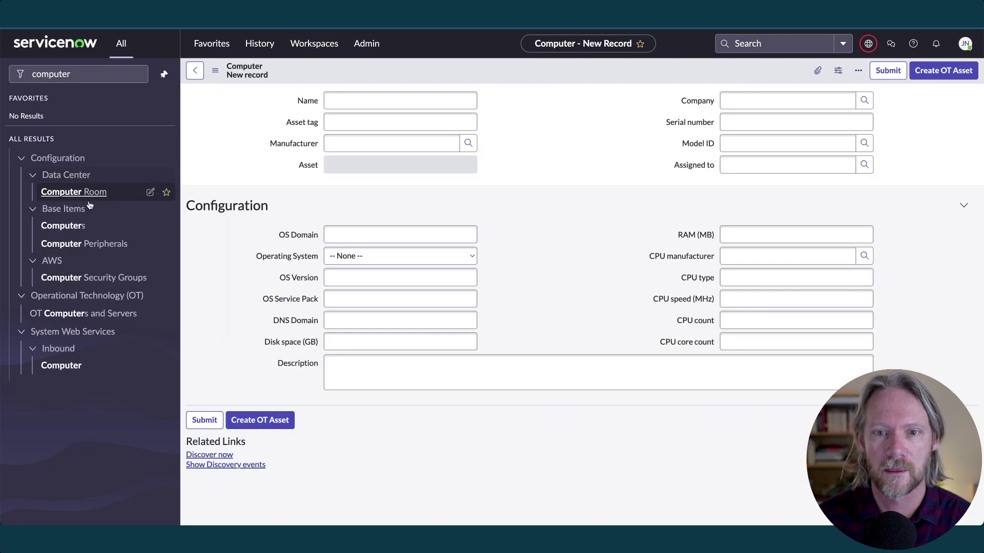
# Start a new computer record from the Computers list and look through the companies offered for its Manufacturer field.
pyautogui.click(62, 226)
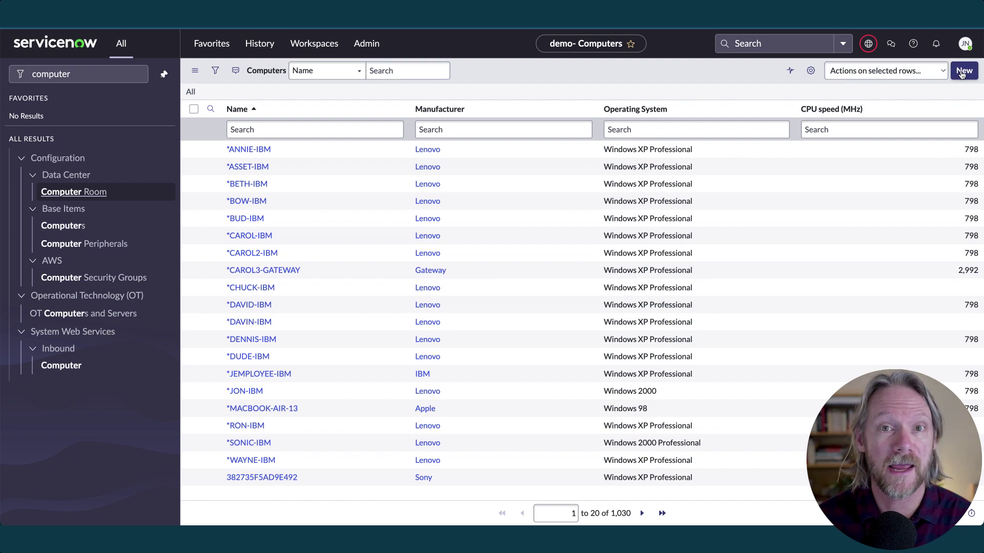
pyautogui.click(963, 71)
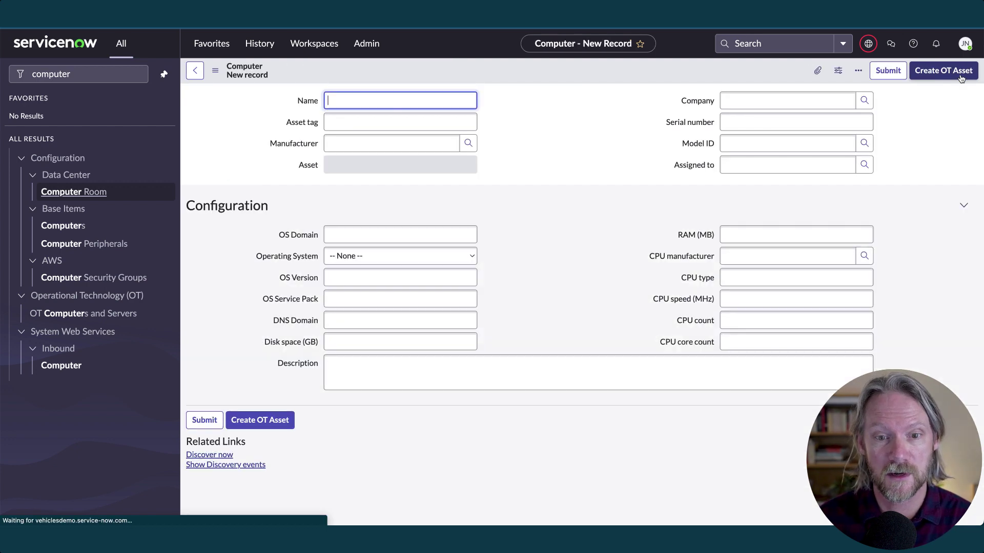
pyautogui.click(468, 143)
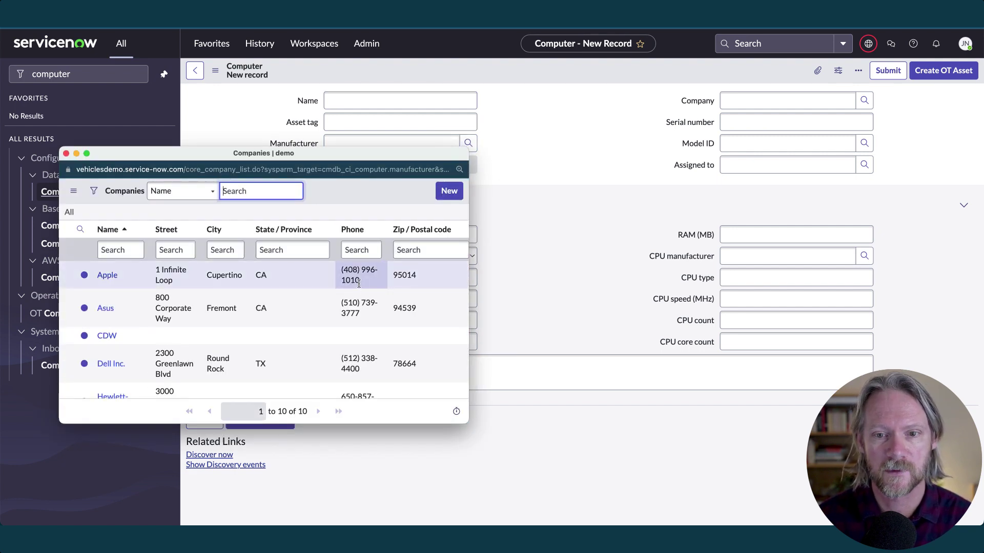
pyautogui.scroll(-4, 313, 304)
pyautogui.scroll(-4, 313, 304)
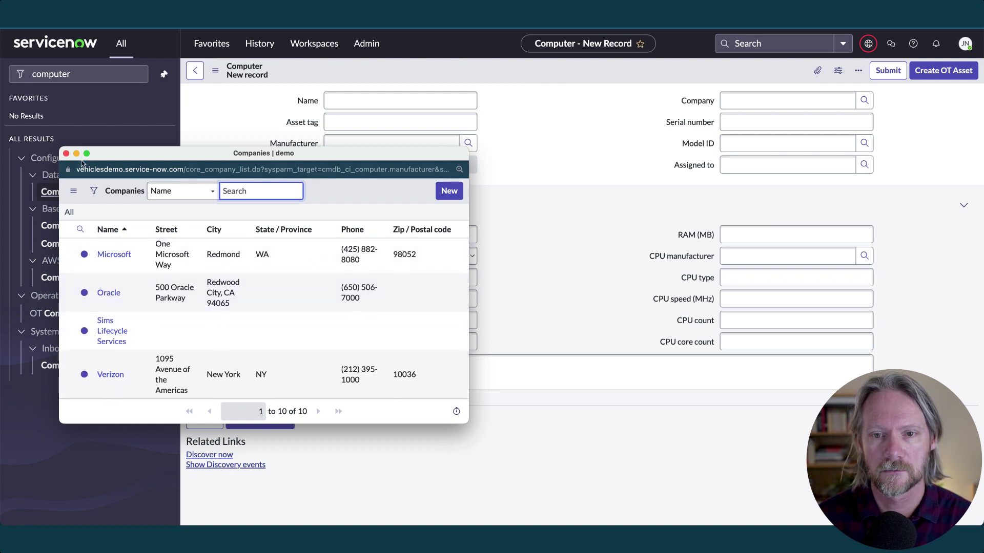
pyautogui.click(66, 153)
# Show the dictionary info of the Manufacturer field on the new computer record, including its reference qualifier, and close it.
pyautogui.rightClick(288, 148)
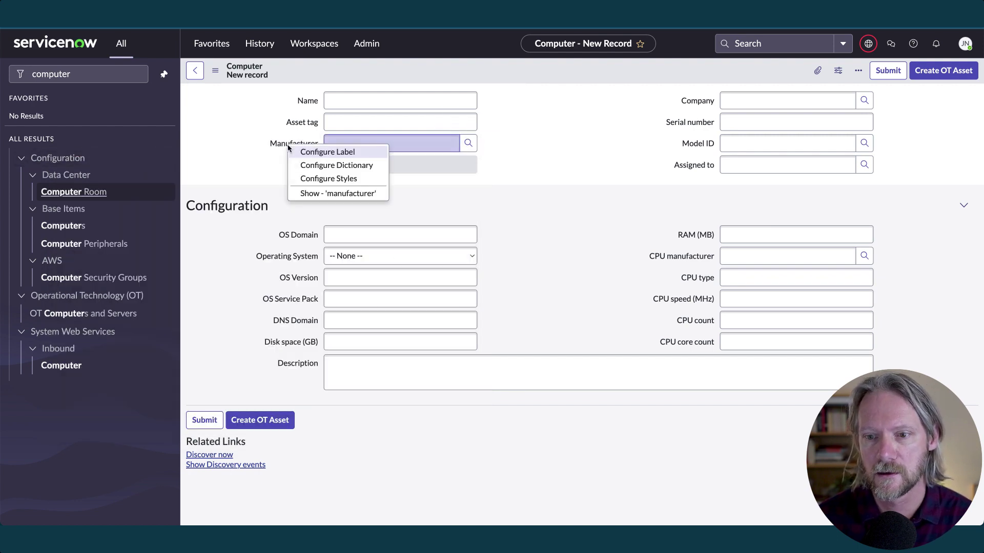
pyautogui.click(307, 194)
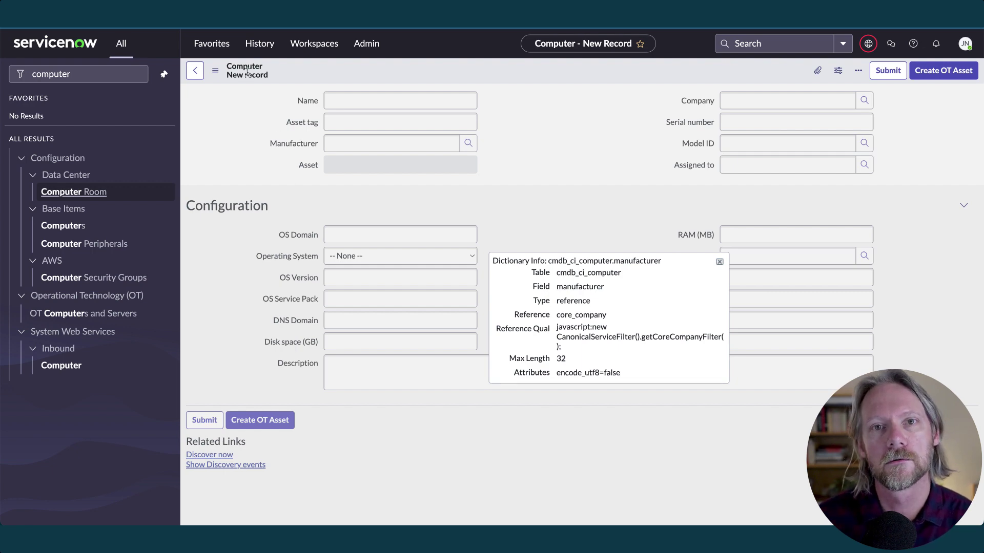
pyautogui.click(720, 262)
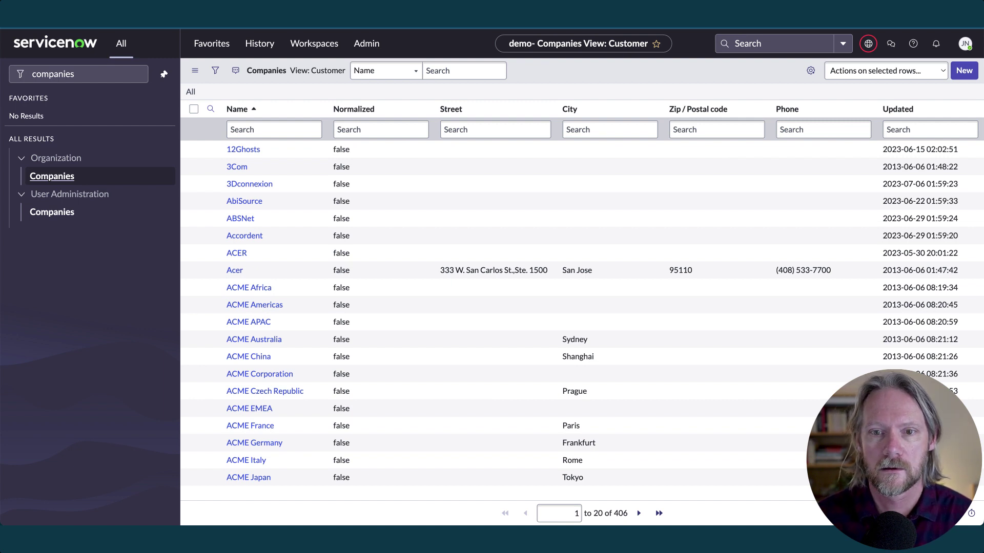
# Filter the Companies list to records whose Normalized value is not false, and clear the filter after viewing them.
pyautogui.rightClick(341, 149)
pyautogui.click(358, 172)
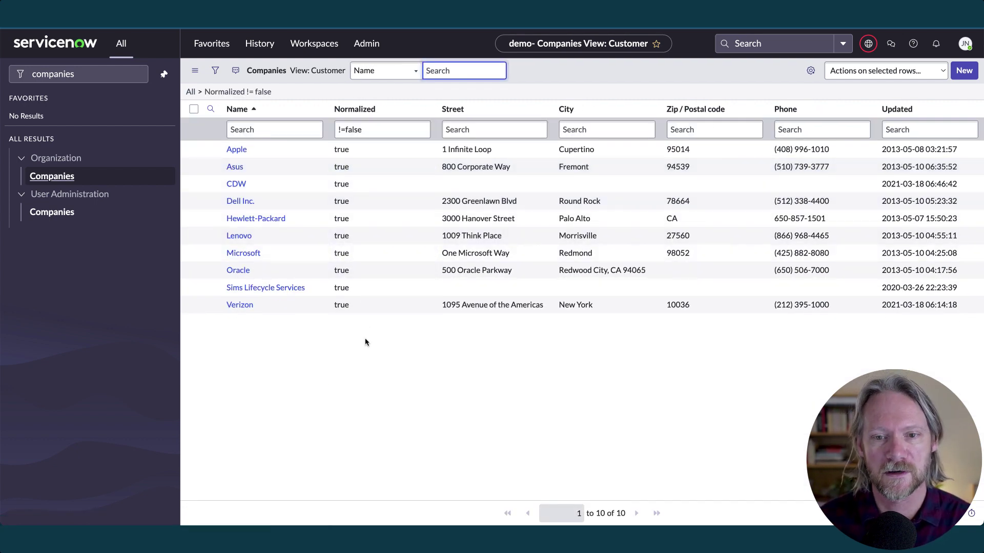
pyautogui.click(190, 93)
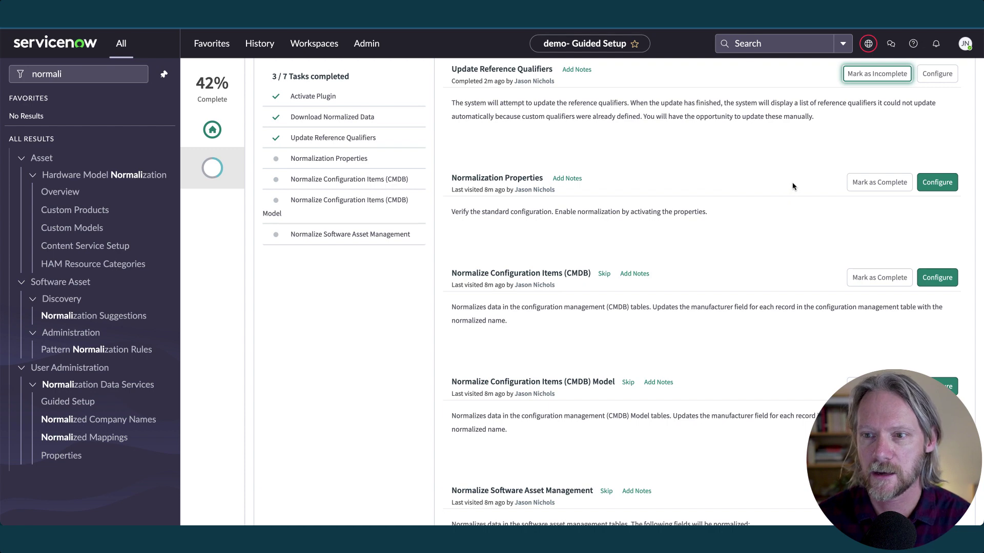
# Open the Normalization Properties task of the guided setup for configuration and mark the task as complete.
pyautogui.click(937, 182)
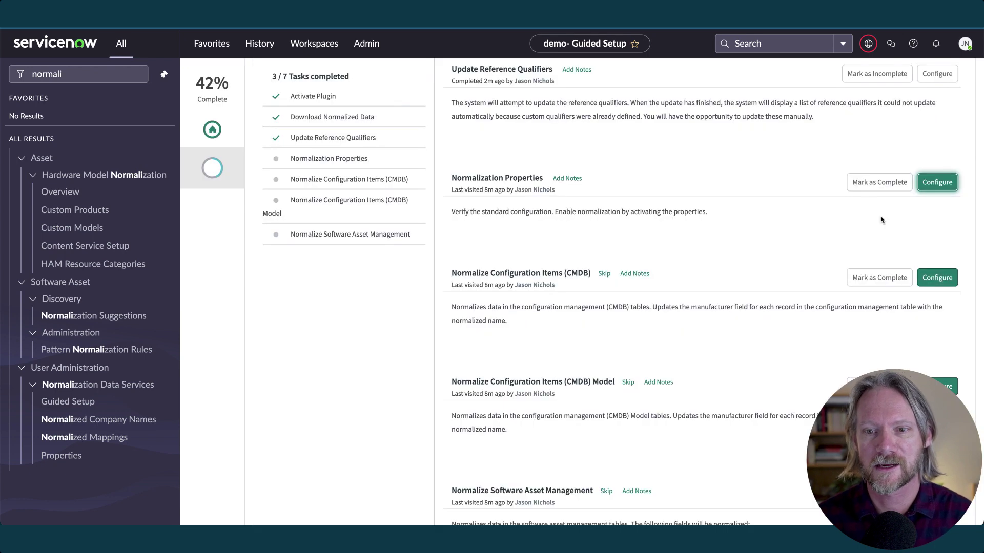
pyautogui.click(875, 187)
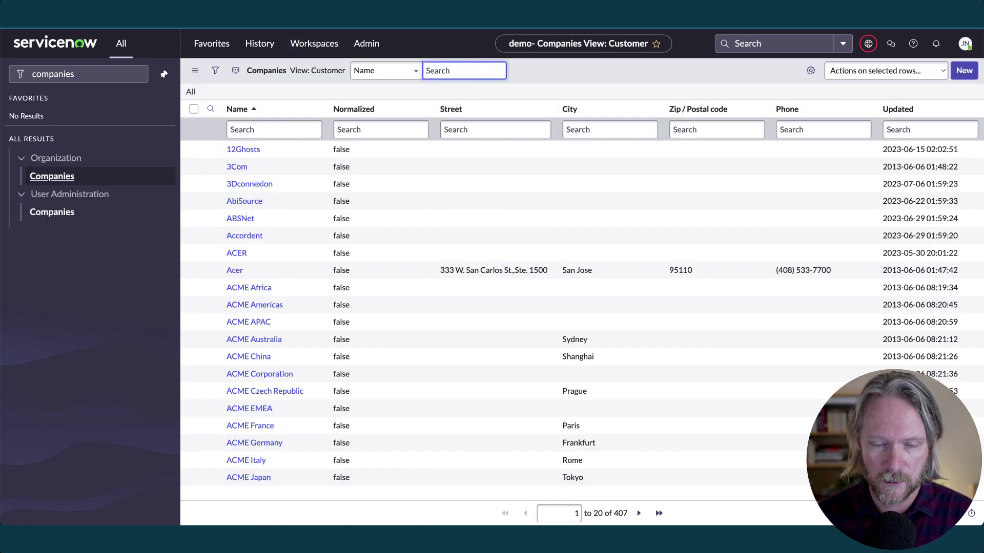
# Filter the Companies list to names starting with acme.
pyautogui.click(249, 128)
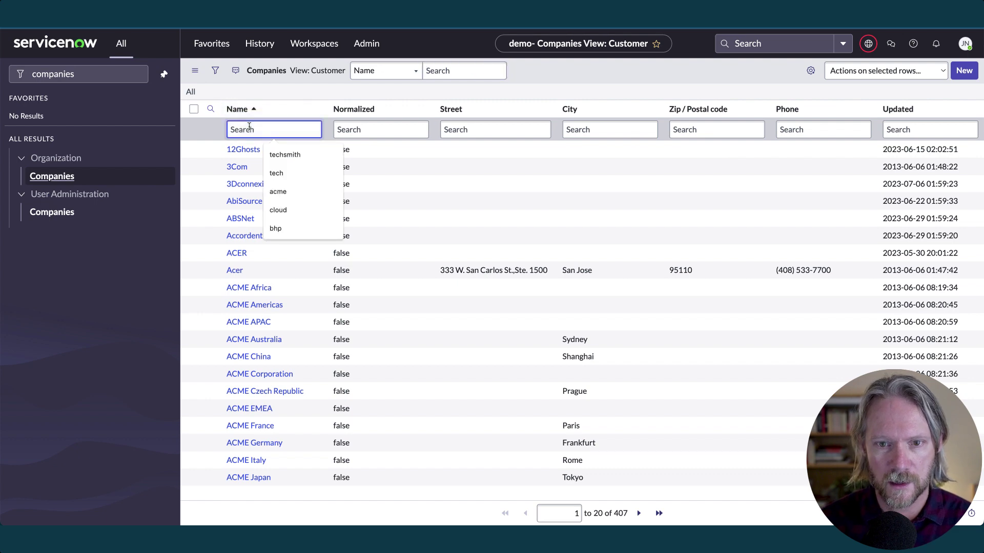
pyautogui.write('acme')
pyautogui.press('Return')
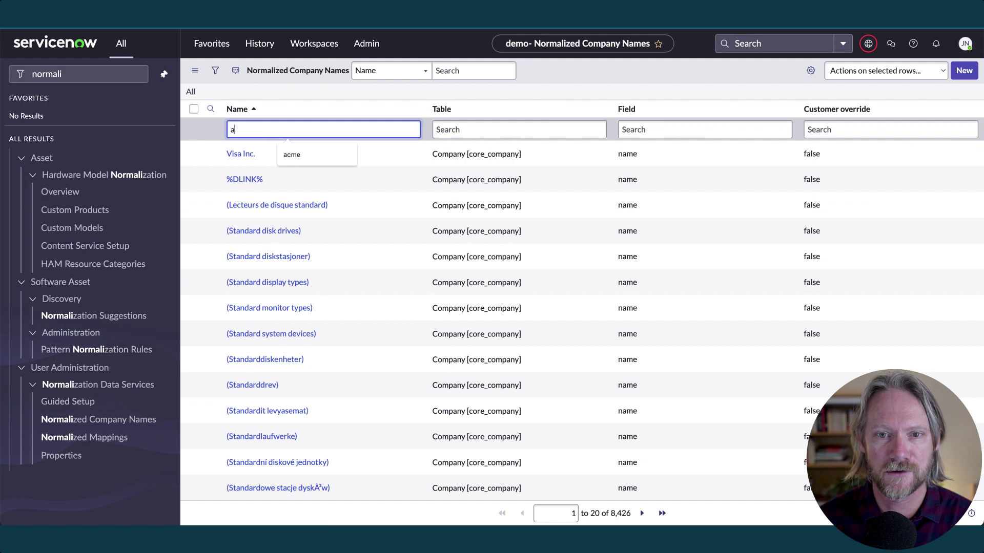
# Filter the Normalized Company Names list to names starting with acme and open the Acme Corporation record.
pyautogui.write('cme')
pyautogui.press('Return')
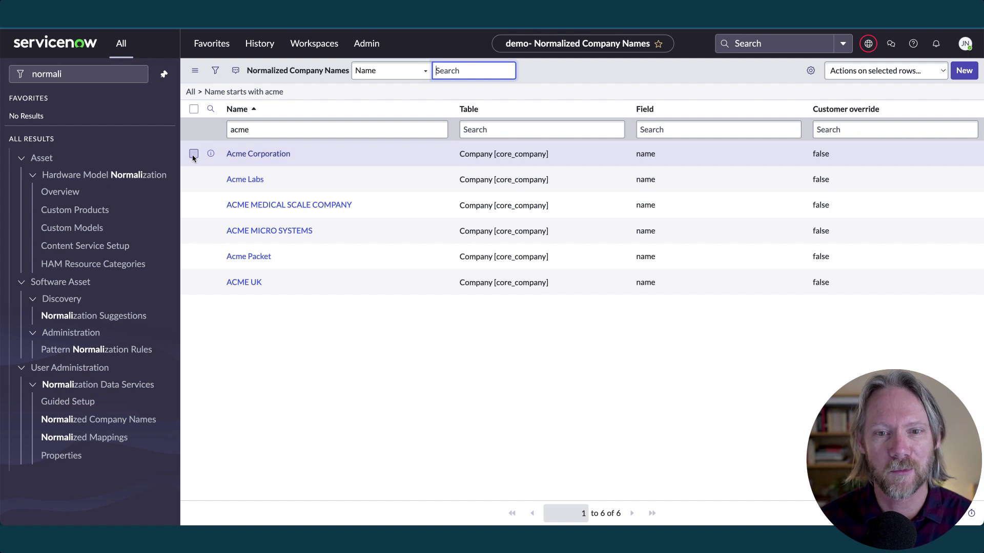
pyautogui.click(194, 154)
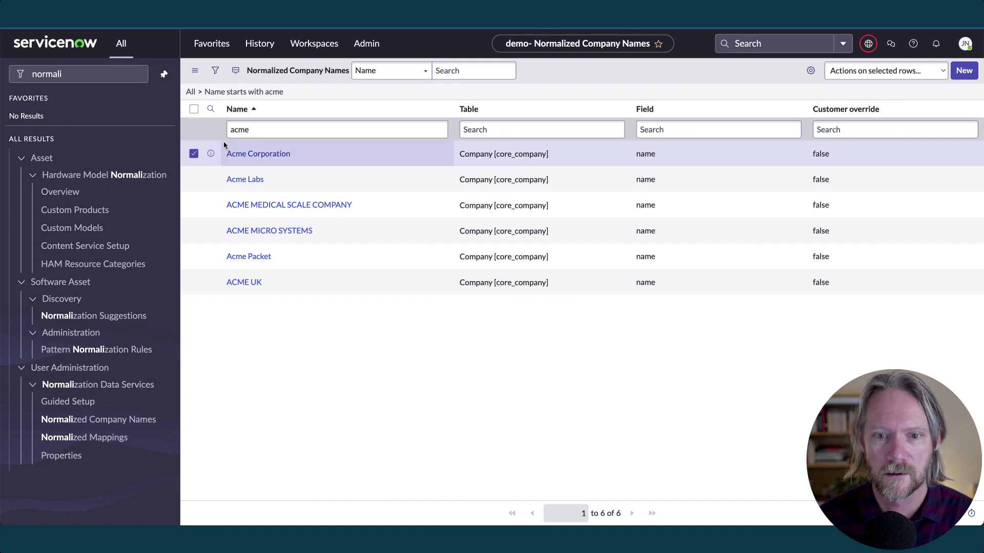
pyautogui.click(252, 156)
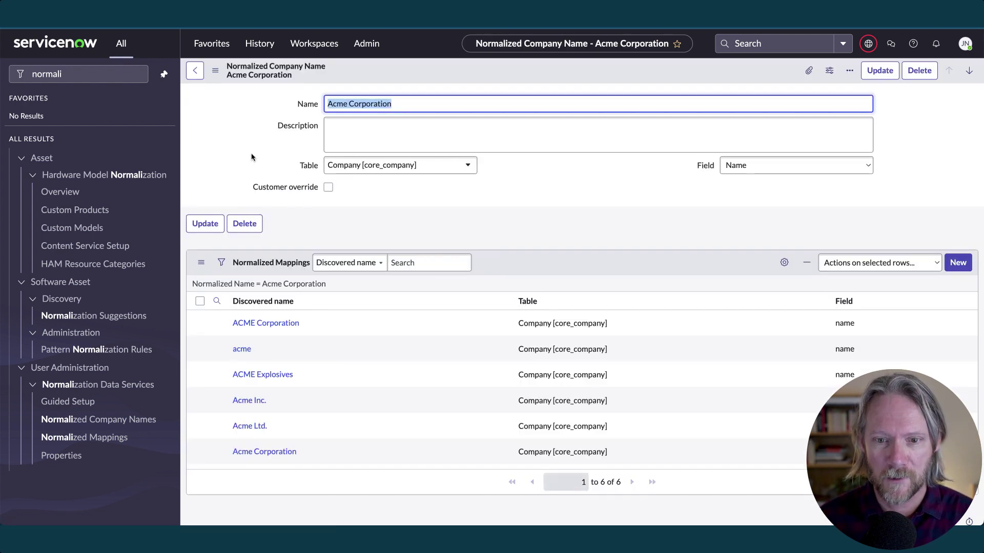
# Create a company named Acme Inc. by copying that discovered name from the normalized mappings, and select it and ACME Corporation in the Companies list.
pyautogui.click(249, 401)
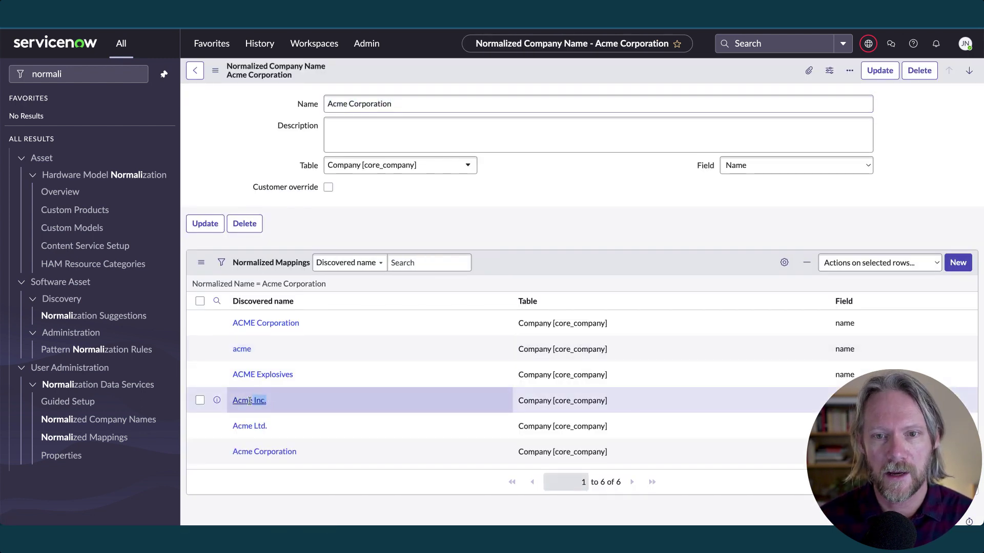
pyautogui.moveTo(249, 402); pyautogui.dragTo(230, 403)
pyautogui.hotkey('ctrl', 'c')
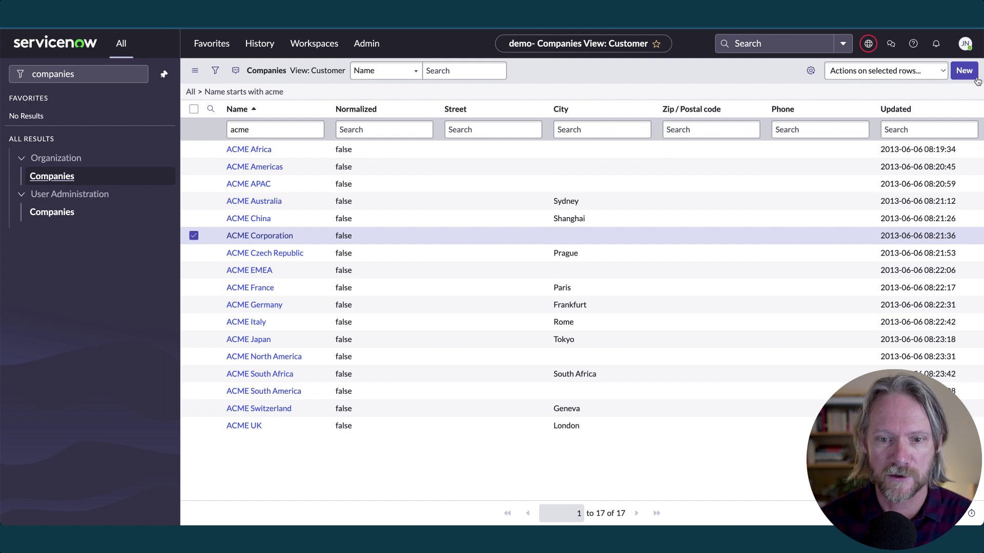
pyautogui.click(964, 71)
pyautogui.click(348, 101)
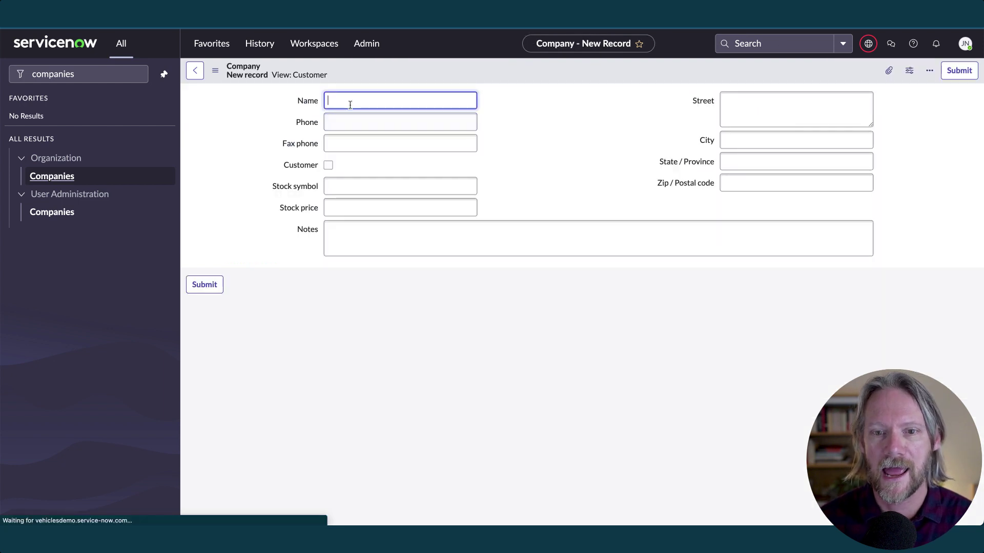
pyautogui.hotkey('ctrl', 'v')
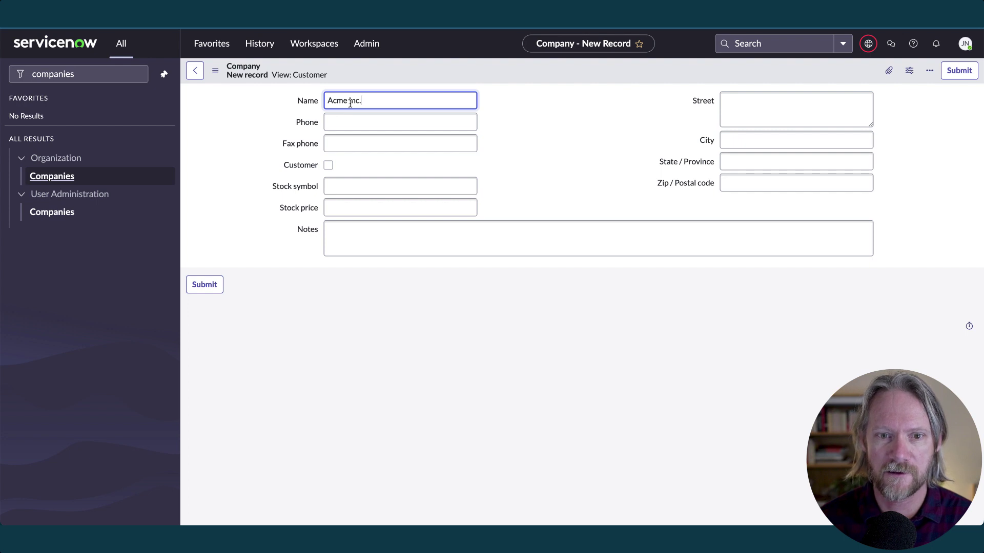
pyautogui.click(203, 286)
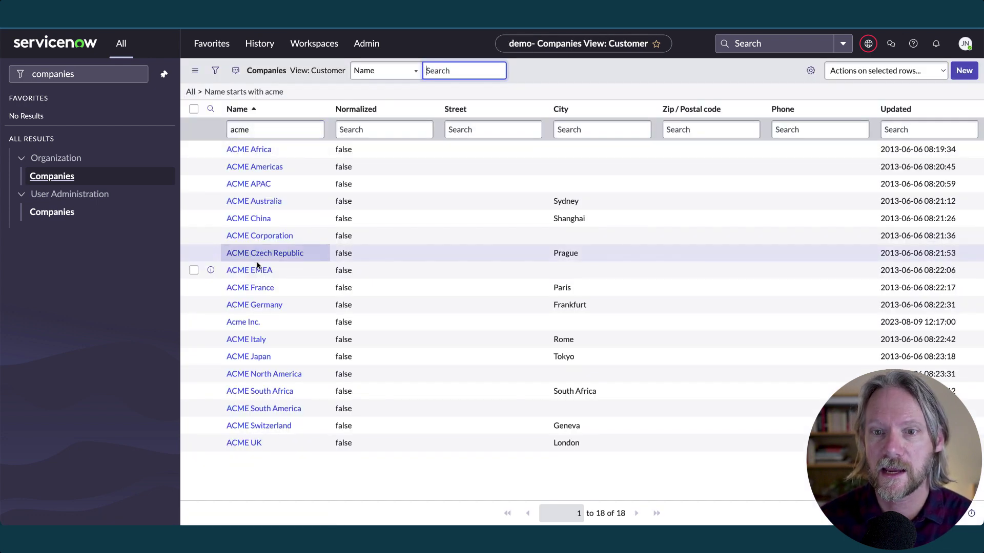
pyautogui.click(194, 322)
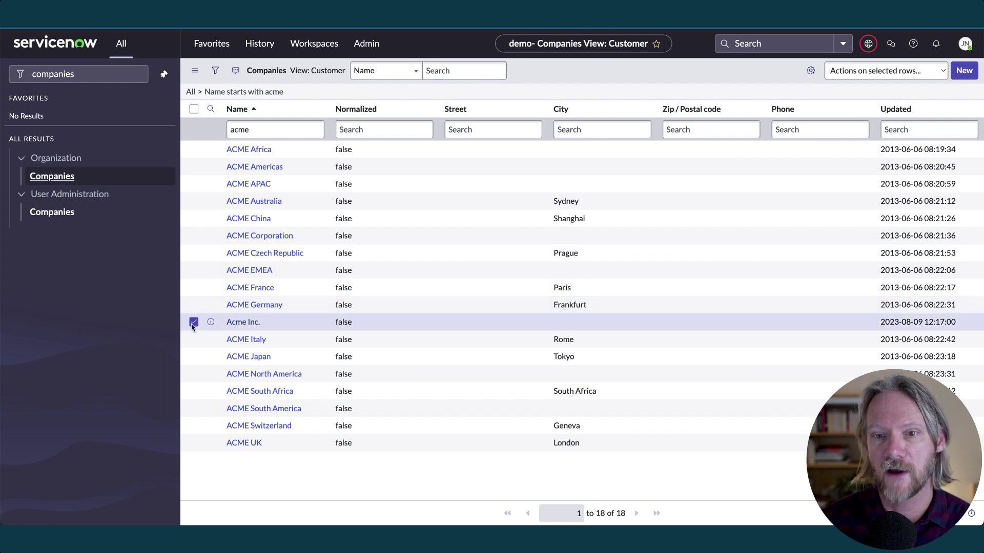
pyautogui.click(194, 236)
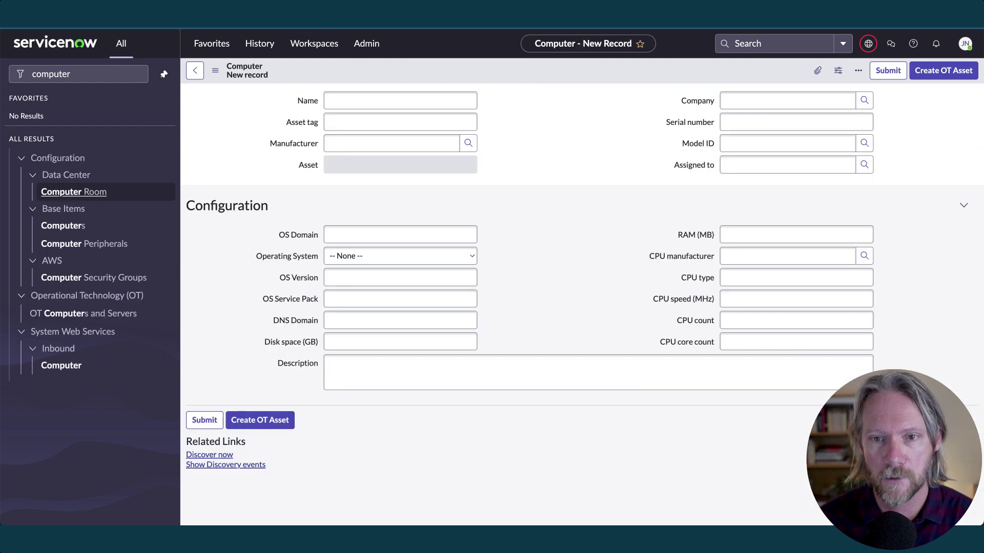
# Name the new computer record Acme Computer and try to enter acme i as its manufacturer.
pyautogui.click(351, 101)
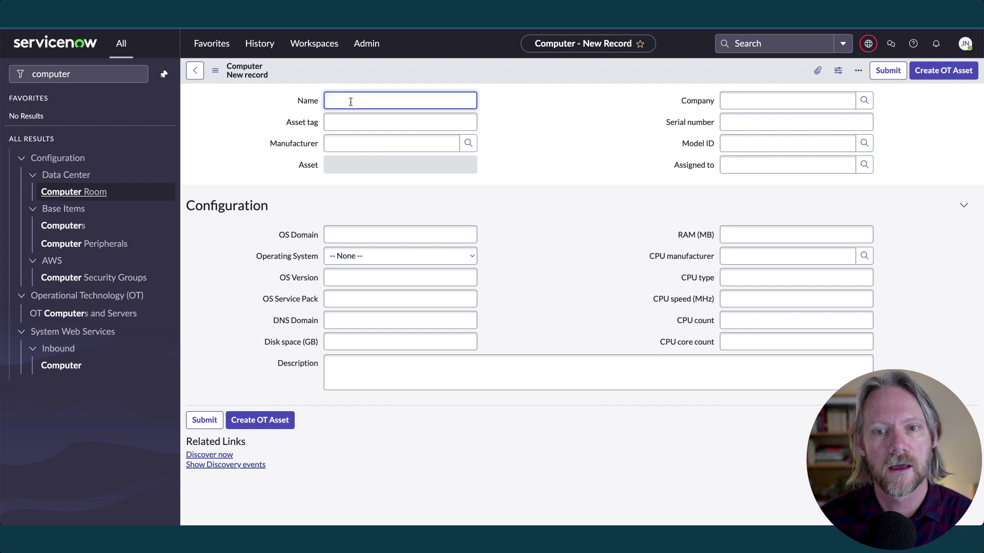
pyautogui.write('Acme ')
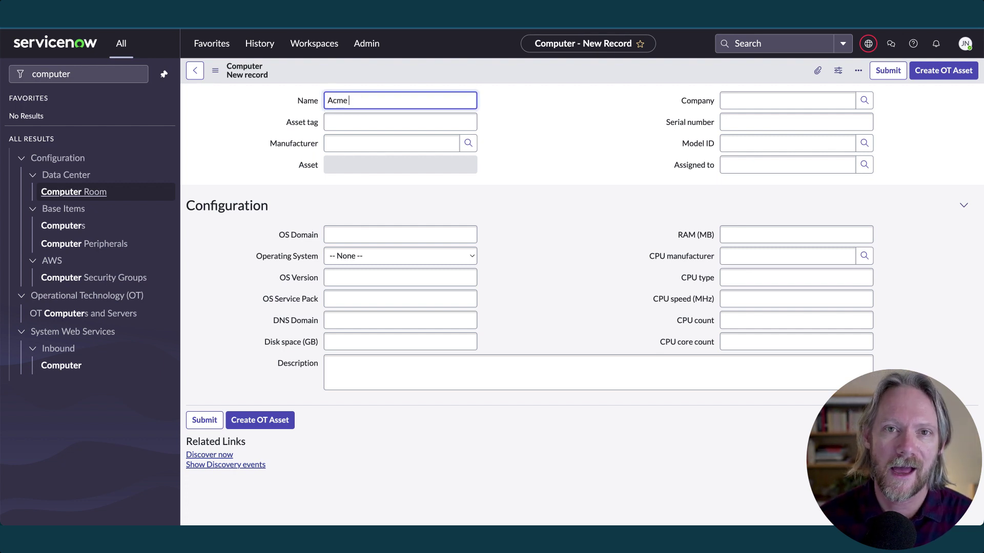
pyautogui.write('Computer')
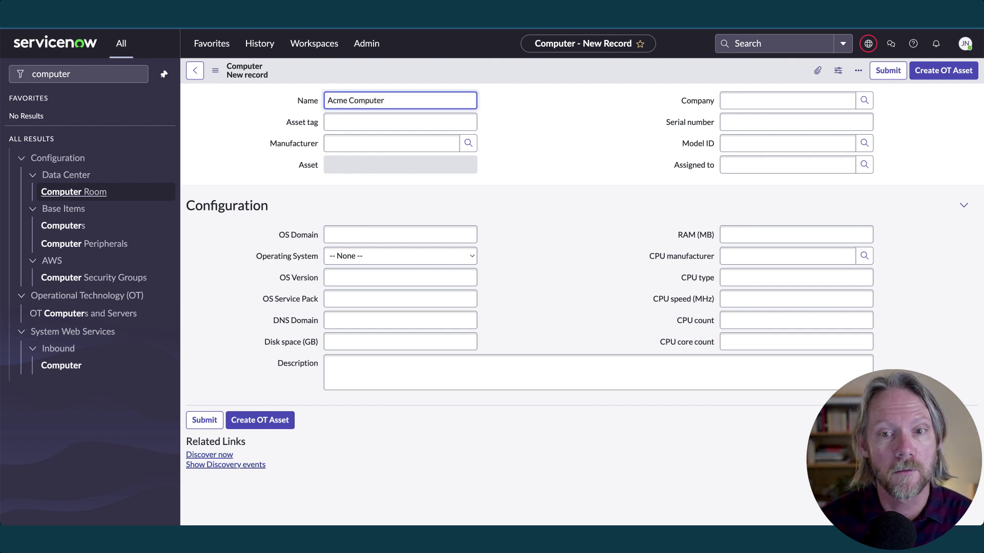
pyautogui.click(342, 145)
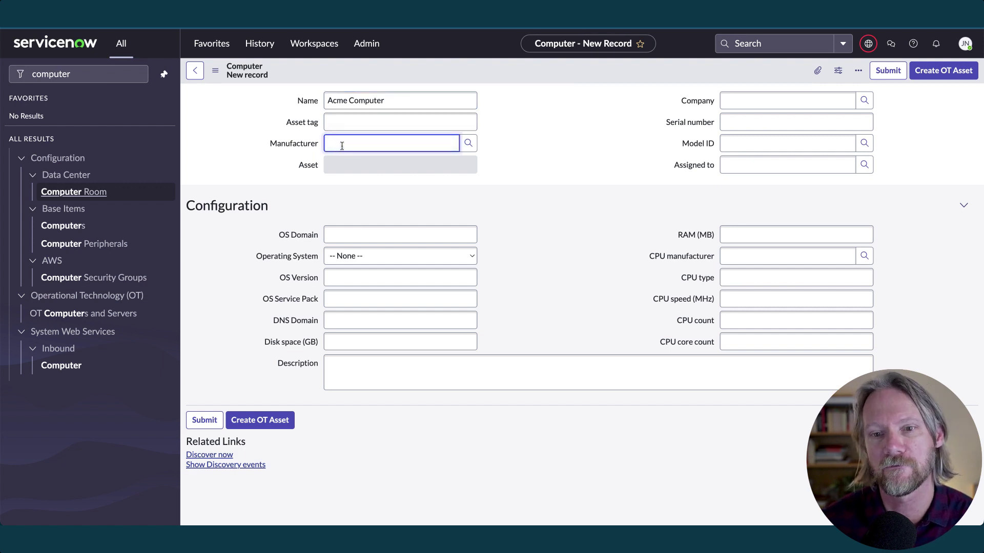
pyautogui.write('acme i')
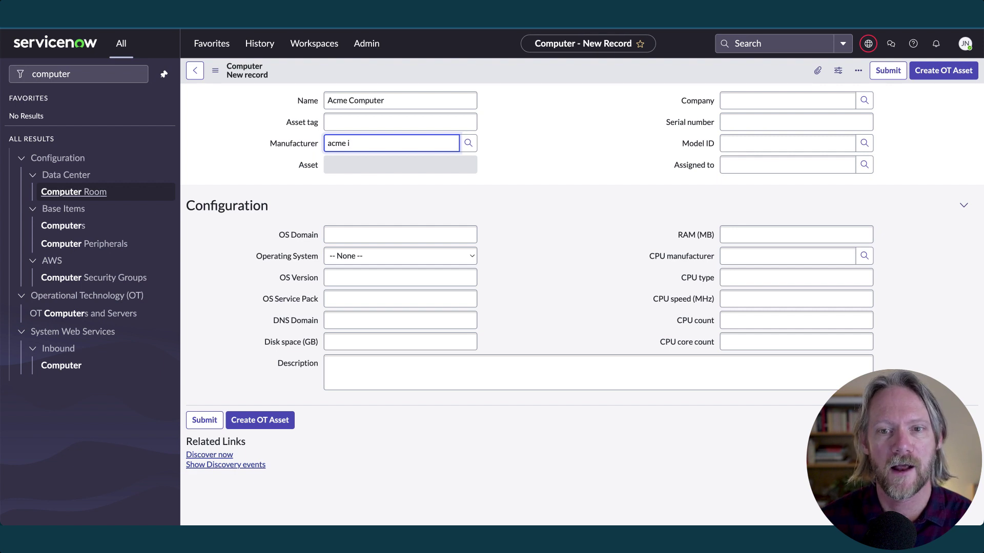
pyautogui.press('Return')
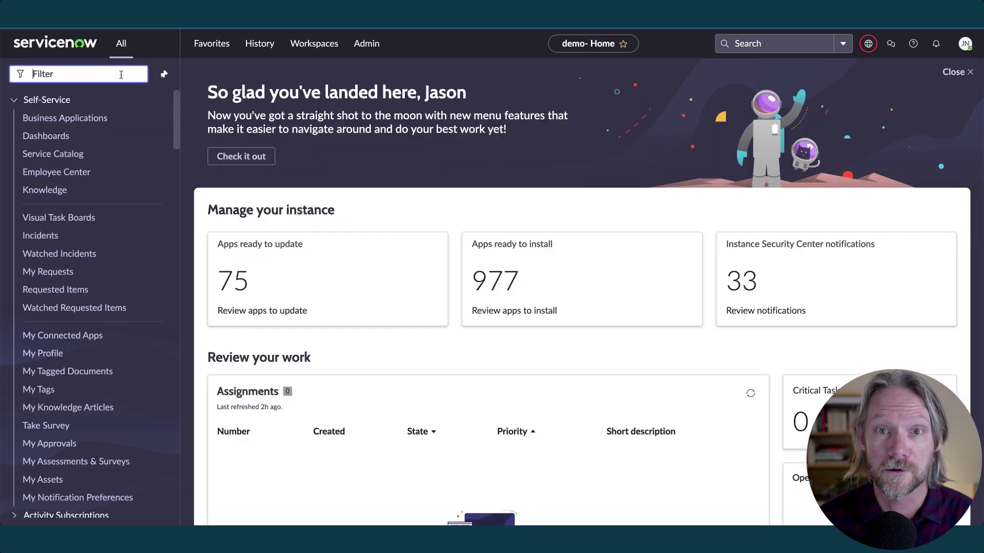
# Enter a background script that inserts a cmdb_ci_computer record, with Acme Computer as the name and an empty manufacturer value.
pyautogui.write('background')
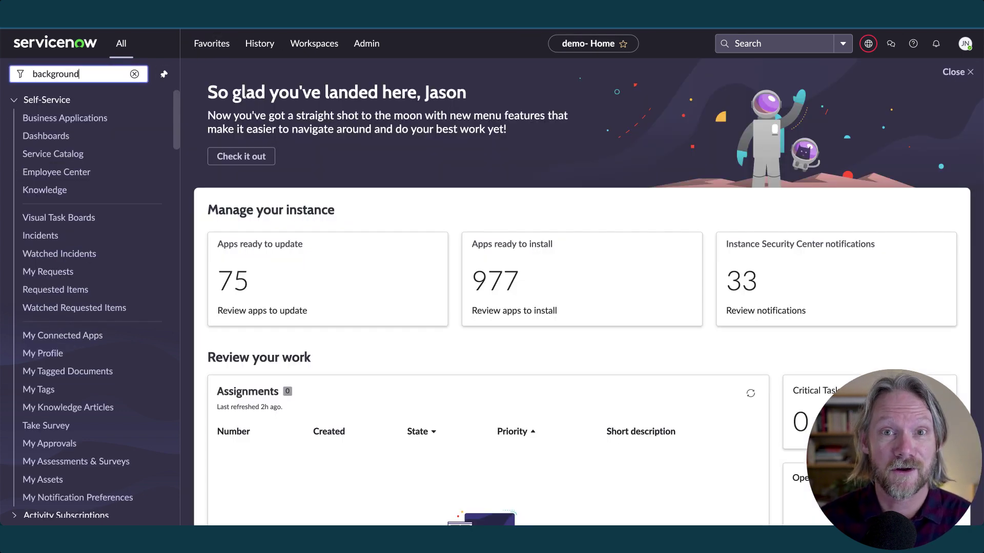
pyautogui.click(77, 211)
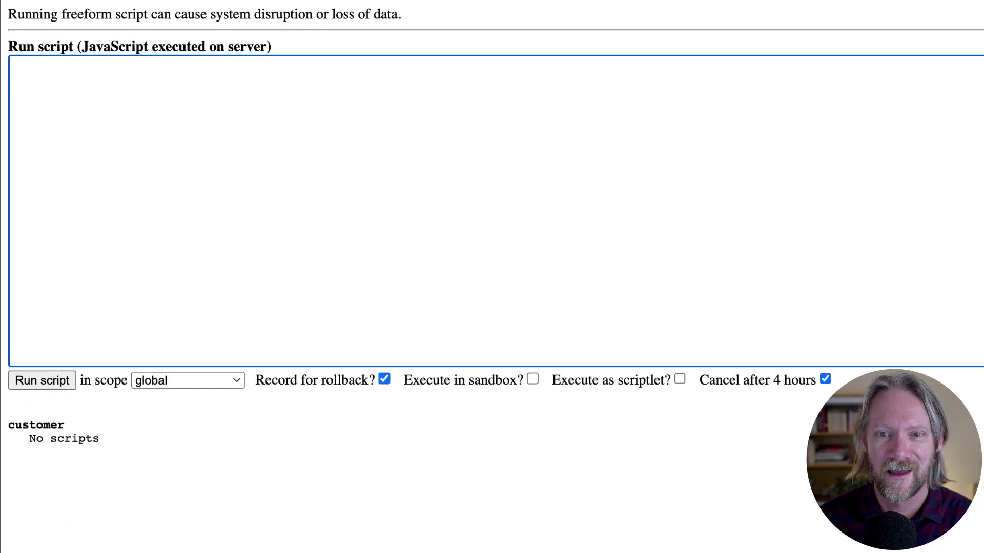
pyautogui.write("var computer = new GlideRecord('cmdb_ci_computer'); computer.newRecord(); computer.setValue('name', ''); computer.setValue('manufacturer', ''); computer.insert();")
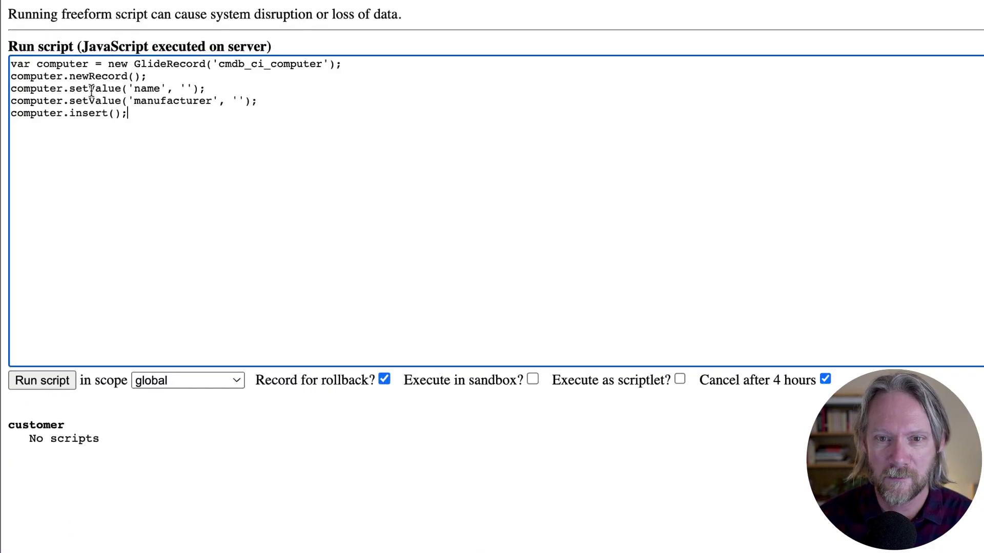
pyautogui.click(185, 88)
pyautogui.write('Acme Computer')
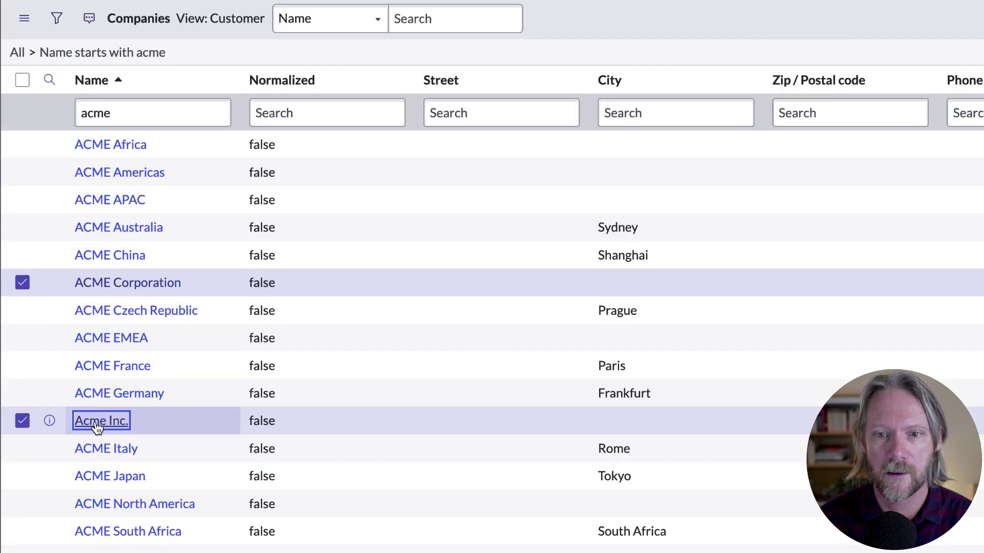
# Copy the sys_id of the Acme Inc. company into the script's manufacturer value and run the script.
pyautogui.rightClick(97, 421)
pyautogui.click(147, 500)
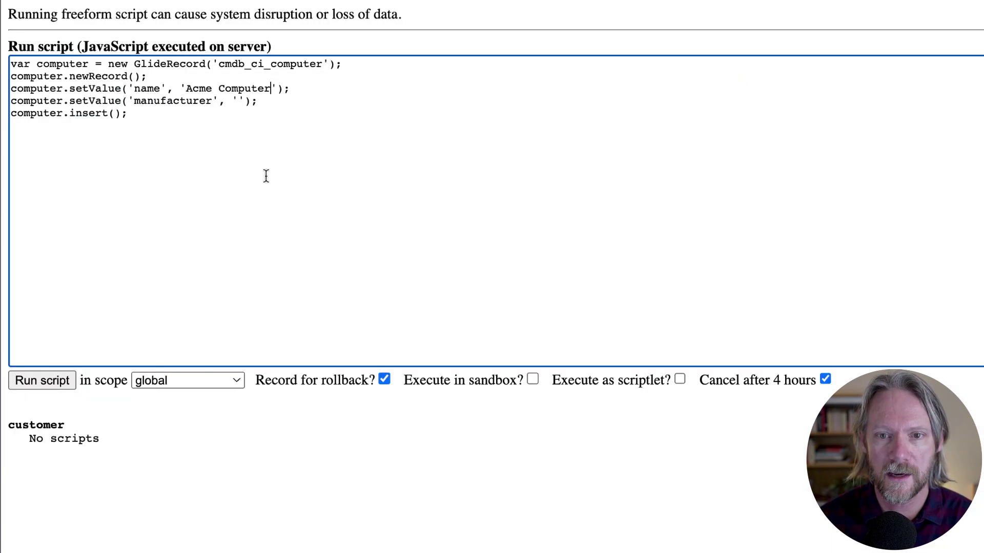
pyautogui.click(240, 101)
pyautogui.press('super+v')
pyautogui.click(42, 380)
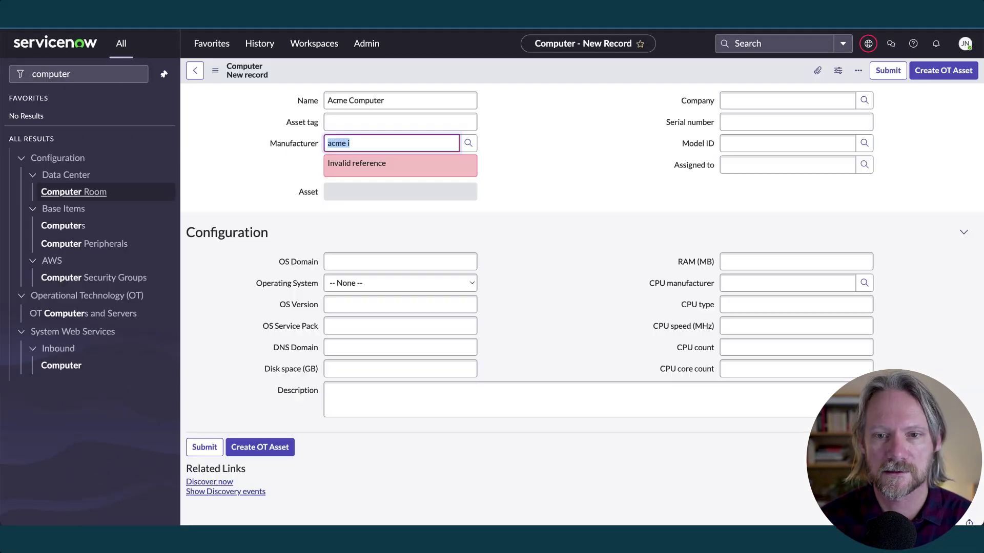
# Leave the new computer record without saving and filter the Computers list for names starting with acme.
pyautogui.click(59, 226)
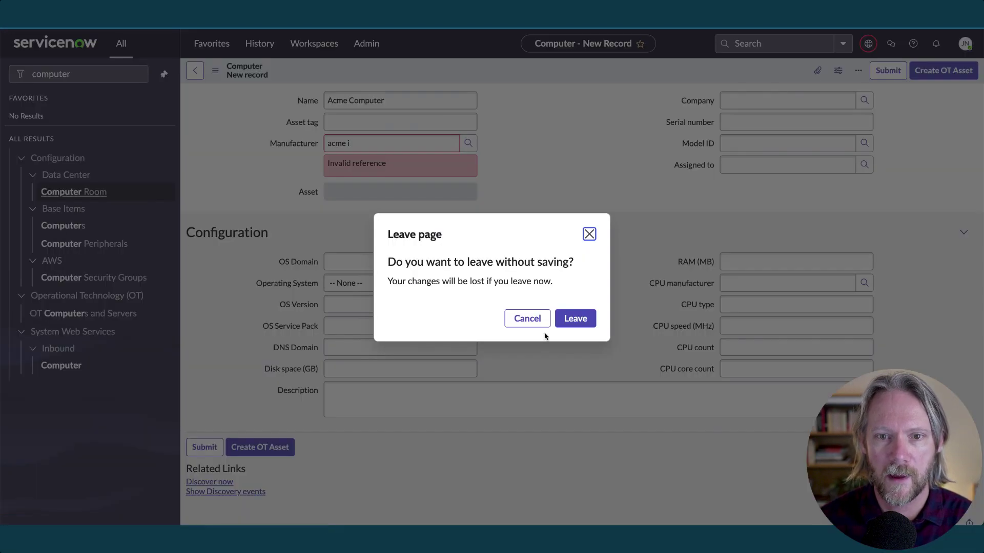
pyautogui.click(572, 319)
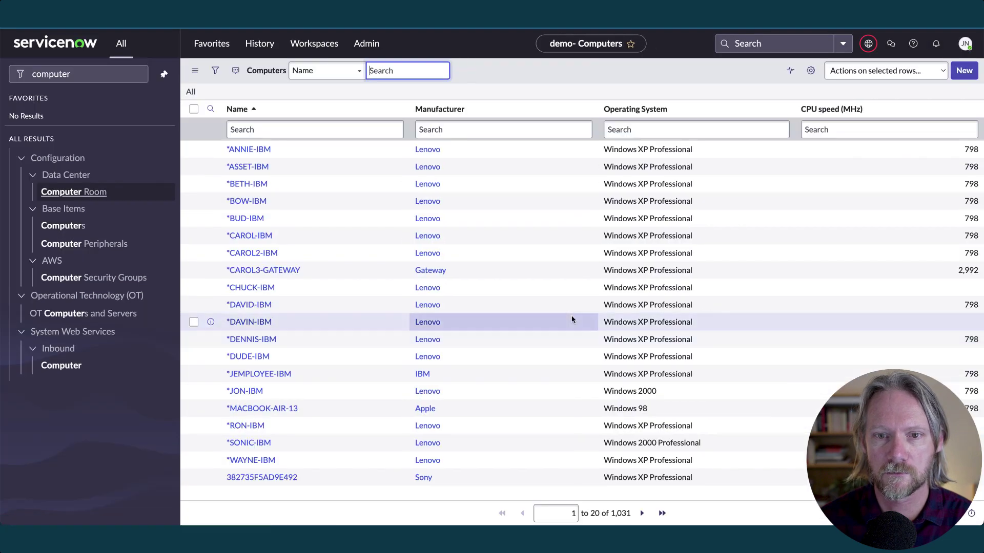
pyautogui.click(276, 129)
pyautogui.write('c')
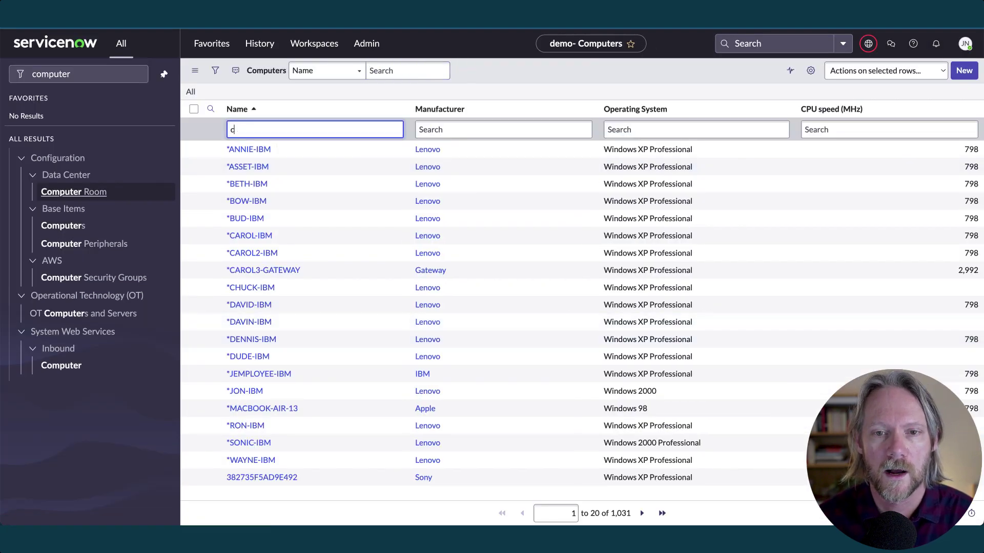
pyautogui.press('BackSpace')
pyautogui.write('acme')
pyautogui.press('Return')
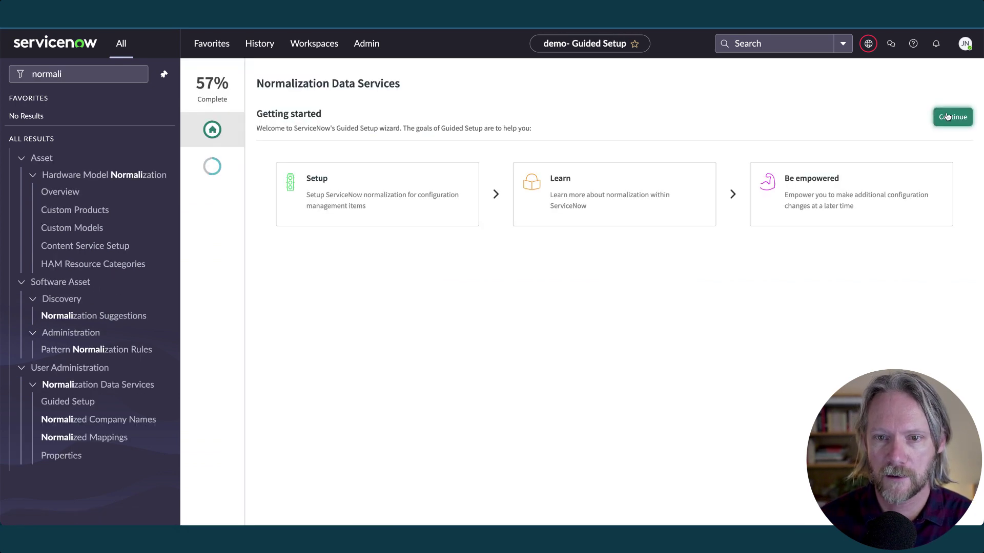
# Run the Normalize Configuration Items (CMDB) task from the Manage Data section of the Normalization Data Services guided setup.
pyautogui.click(948, 117)
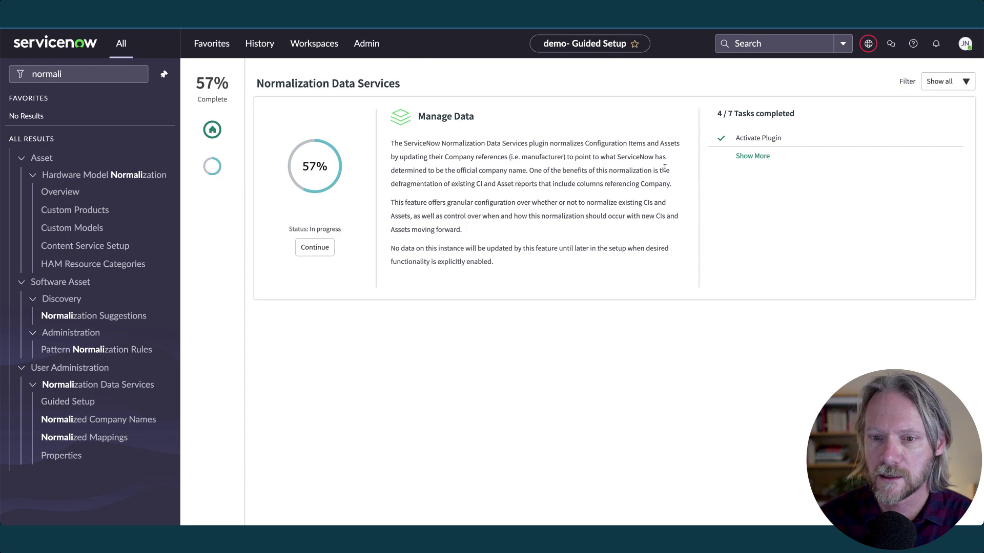
pyautogui.click(325, 246)
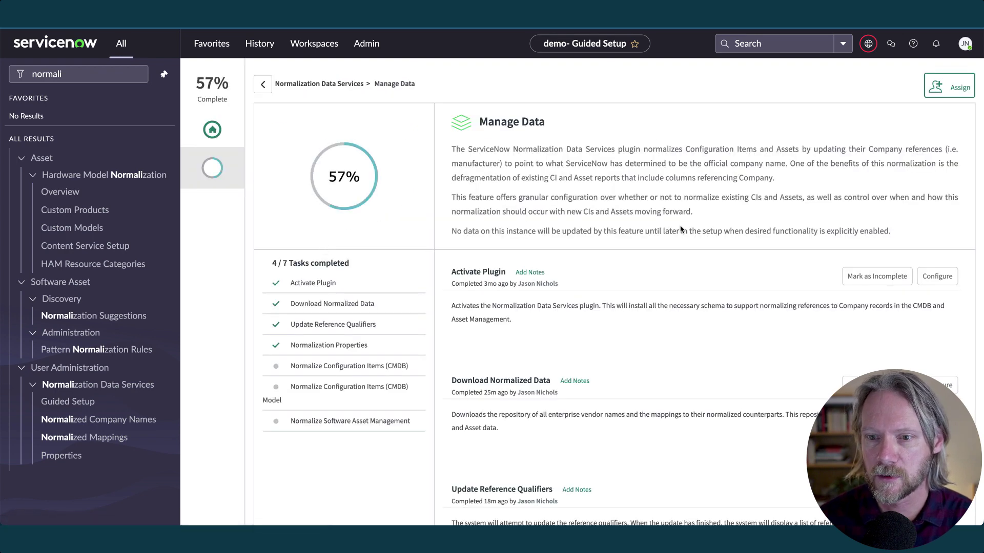
pyautogui.scroll(-9, 680, 226)
pyautogui.scroll(-1, 679, 226)
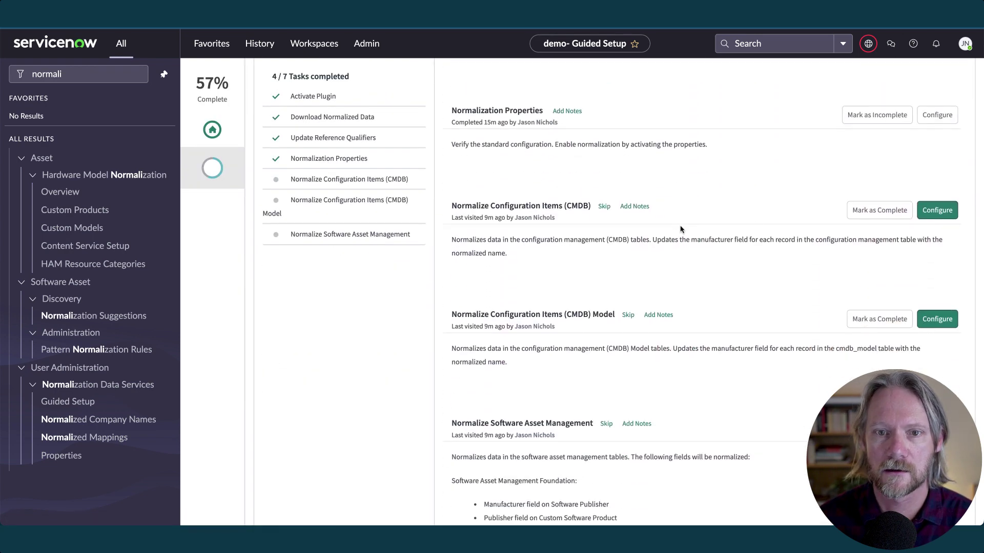
pyautogui.click(937, 210)
pyautogui.click(928, 155)
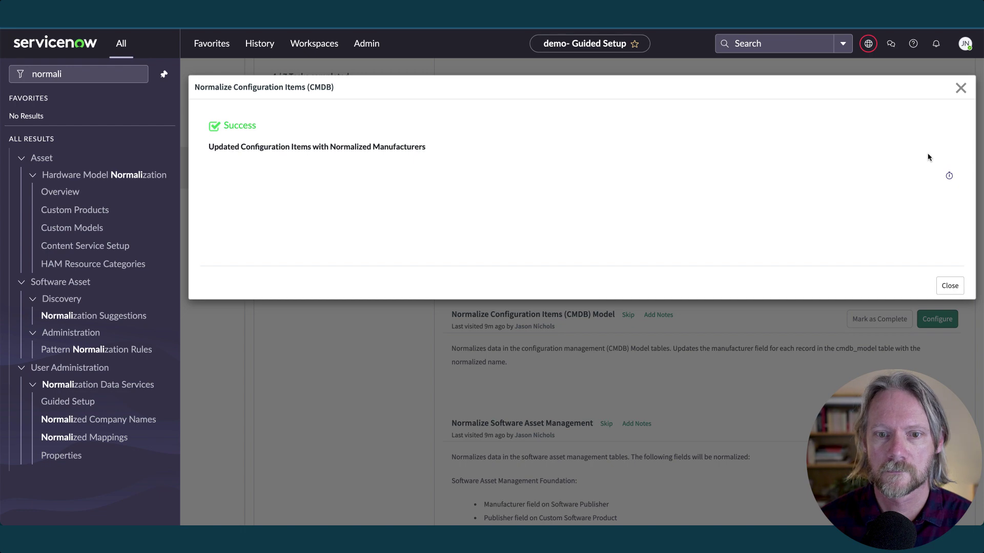
pyautogui.click(948, 289)
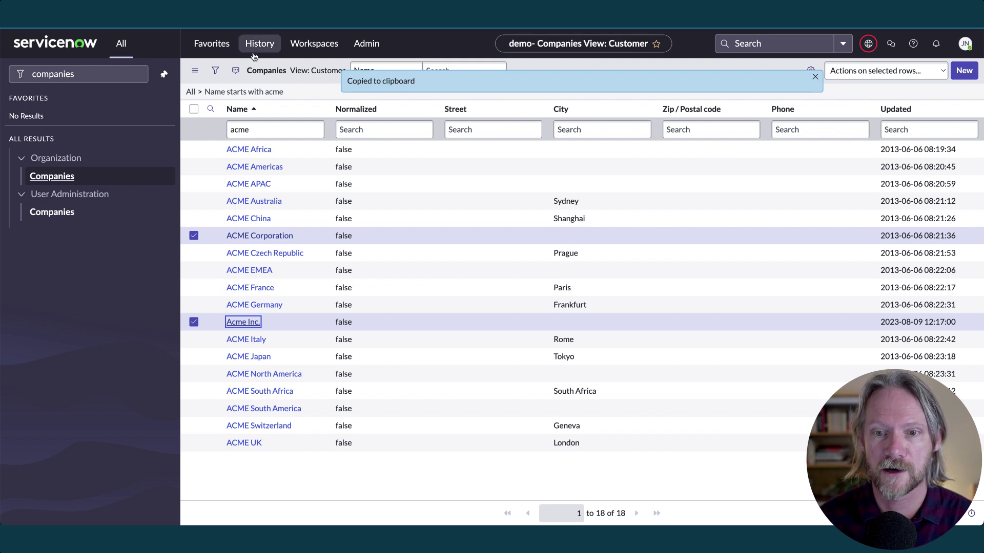
# Refresh the acme-filtered Companies list and select Acme Corporation, ACME Corporation and Acme Inc.
pyautogui.click(245, 93)
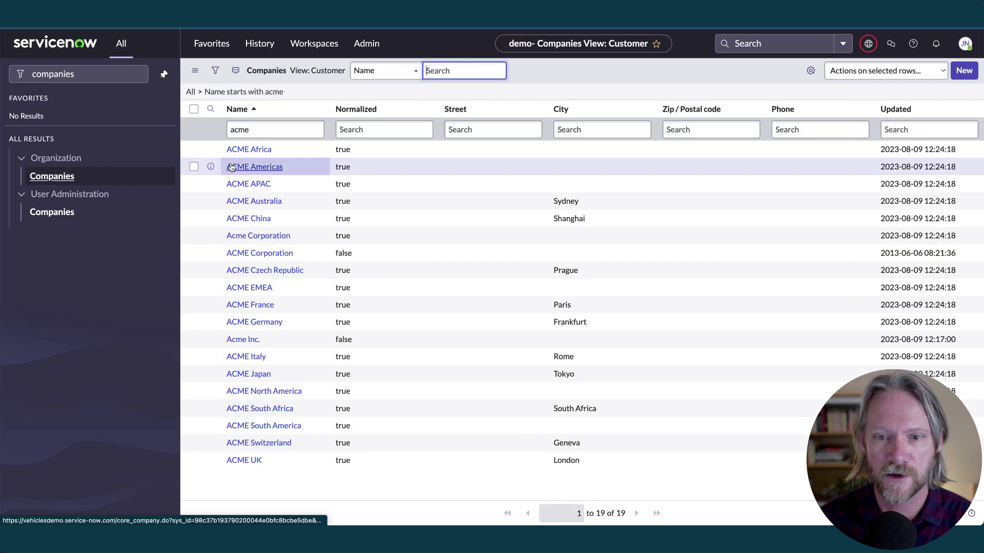
pyautogui.click(194, 236)
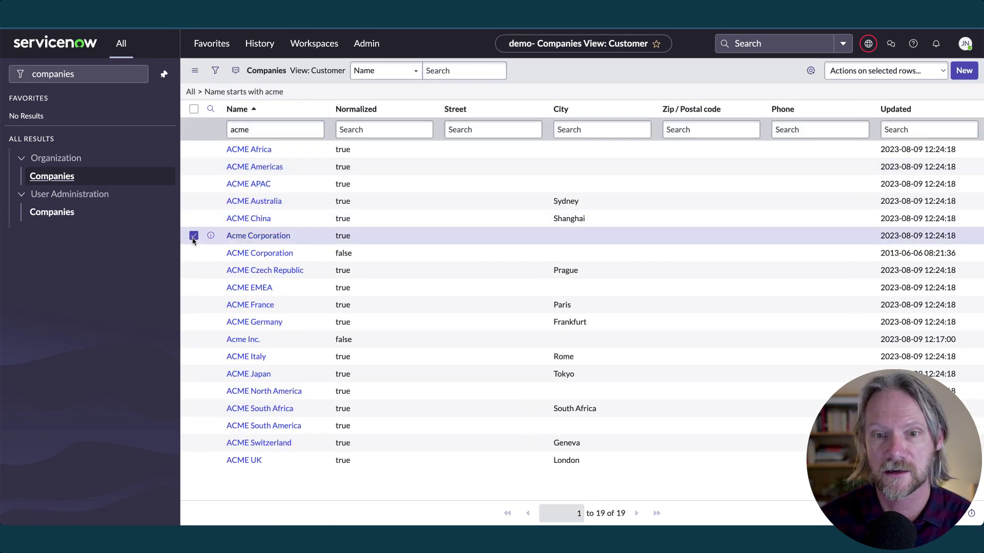
pyautogui.click(194, 253)
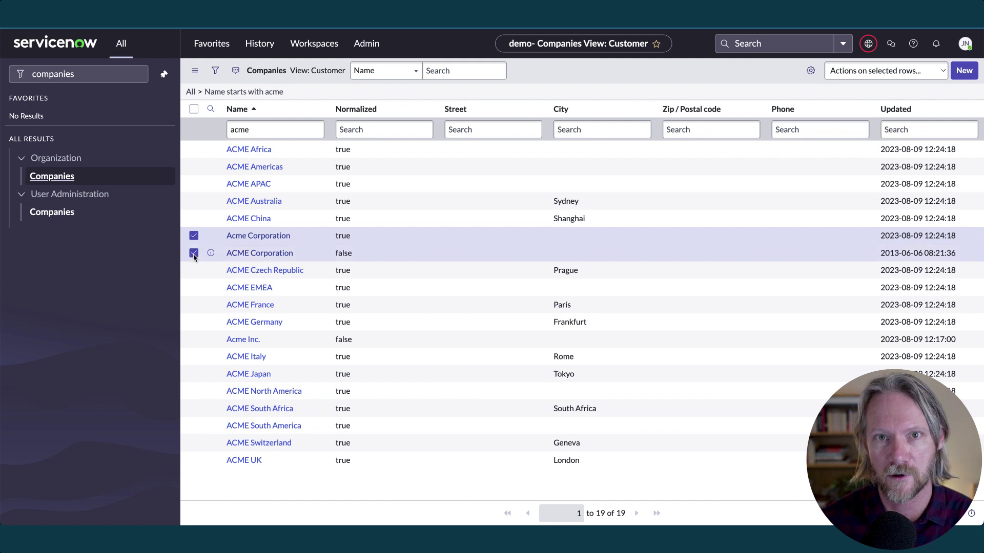
pyautogui.click(193, 340)
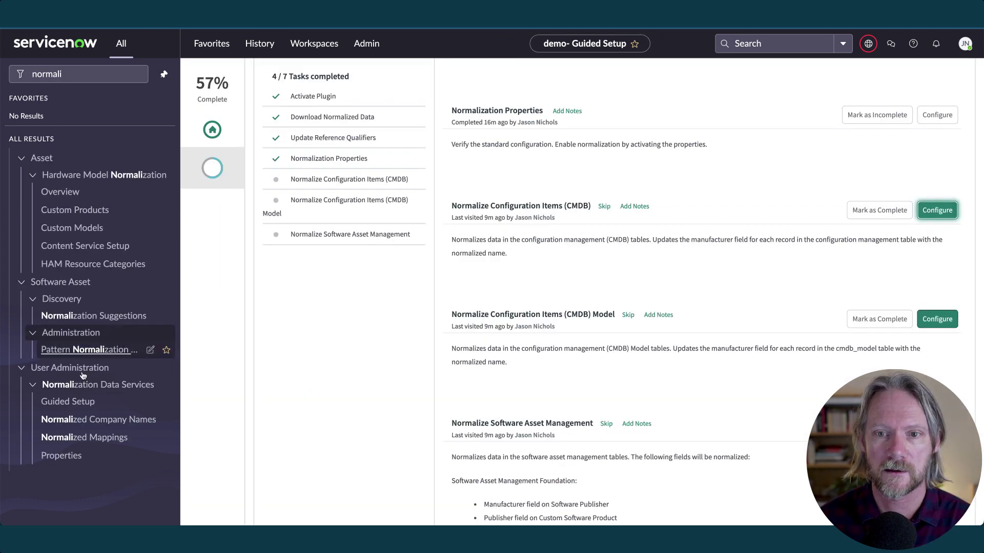
# Find the normalized company name Acme Corporation with the filter acme c and select its ACME Corporation and Acme Inc. mappings.
pyautogui.click(80, 421)
pyautogui.click(211, 108)
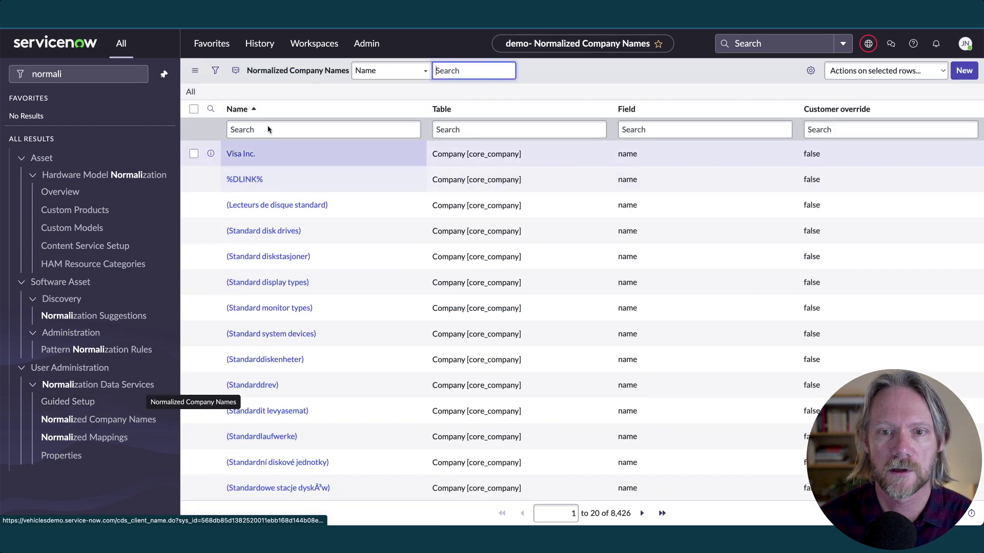
pyautogui.click(268, 129)
pyautogui.write('acme')
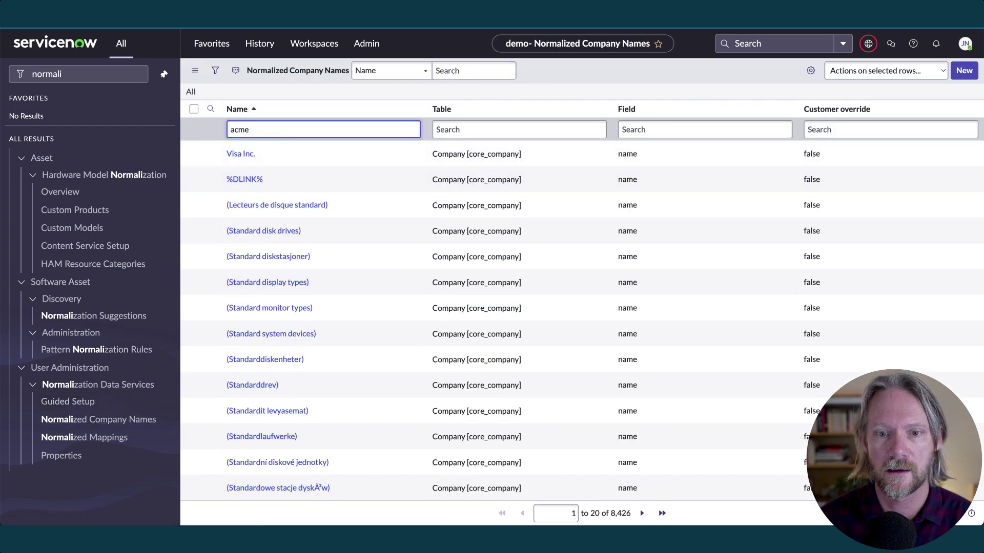
pyautogui.write(' c')
pyautogui.press('Return')
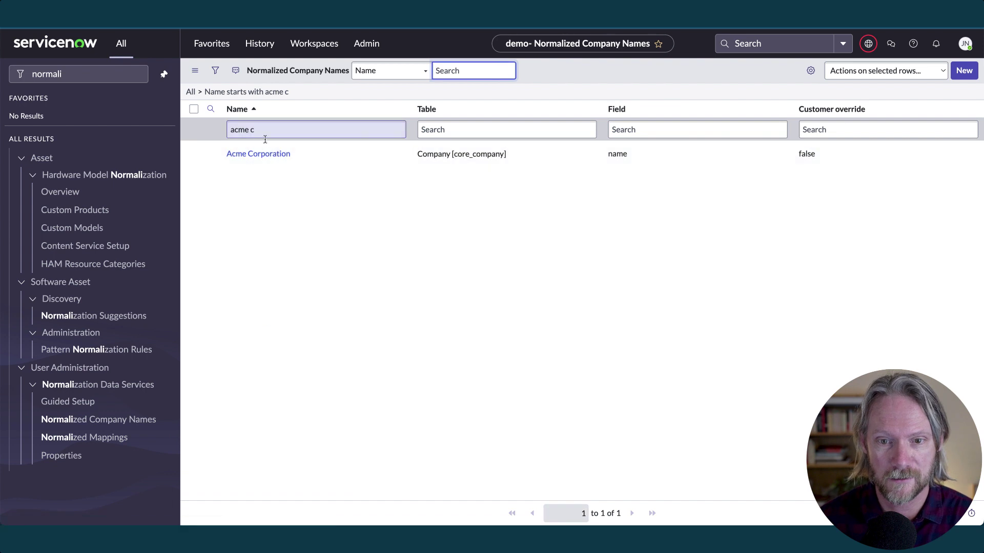
pyautogui.click(258, 154)
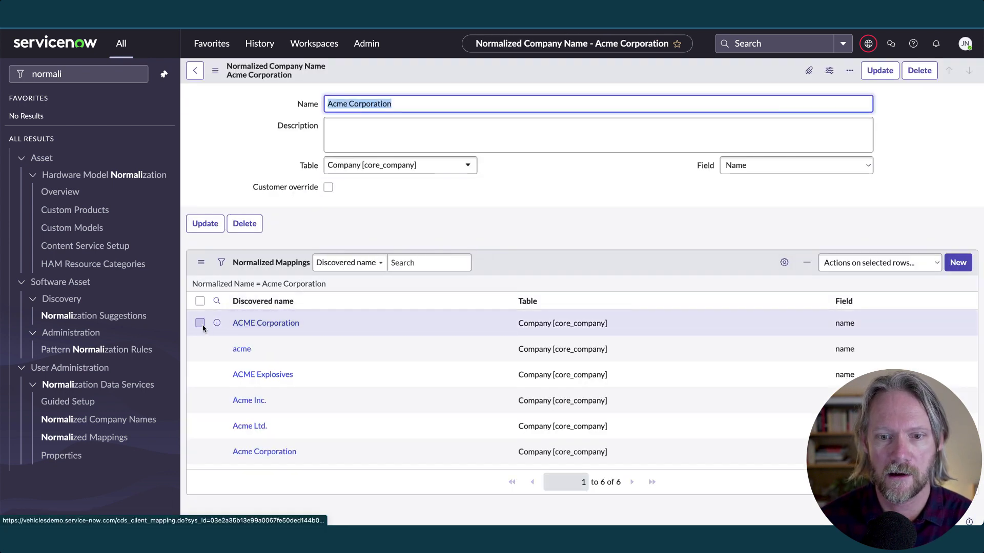
pyautogui.click(200, 324)
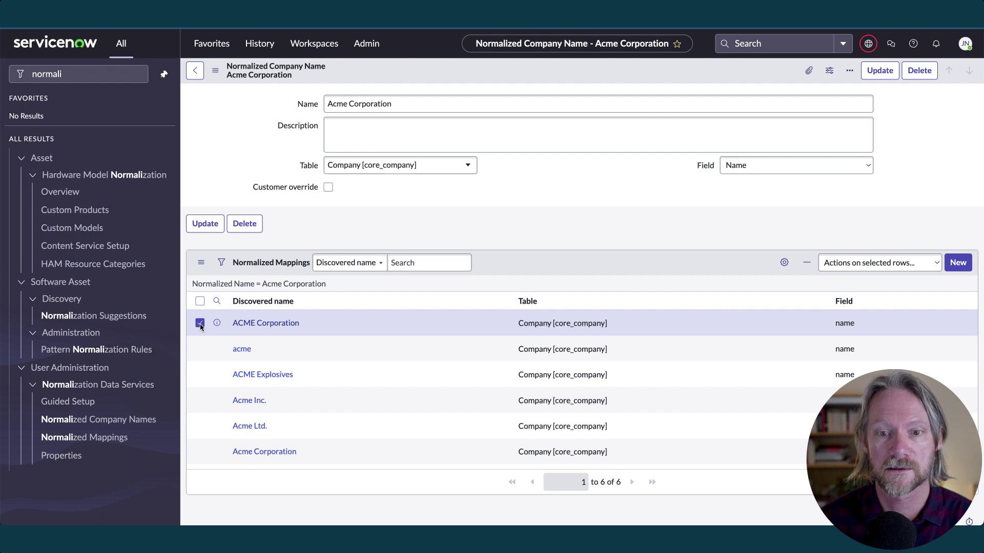
pyautogui.click(199, 401)
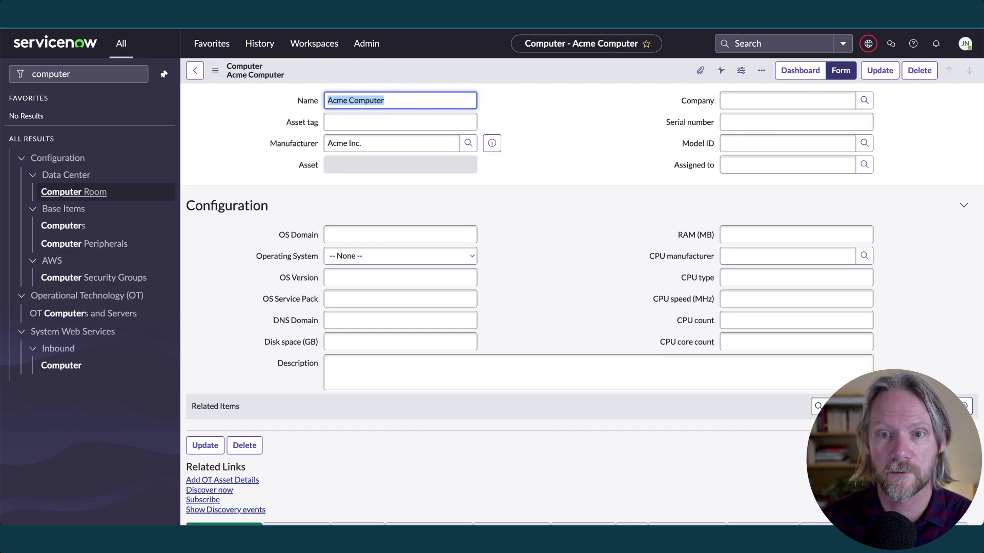
# Reload the Acme Computer record to check its manufacturer.
pyautogui.rightClick(451, 74)
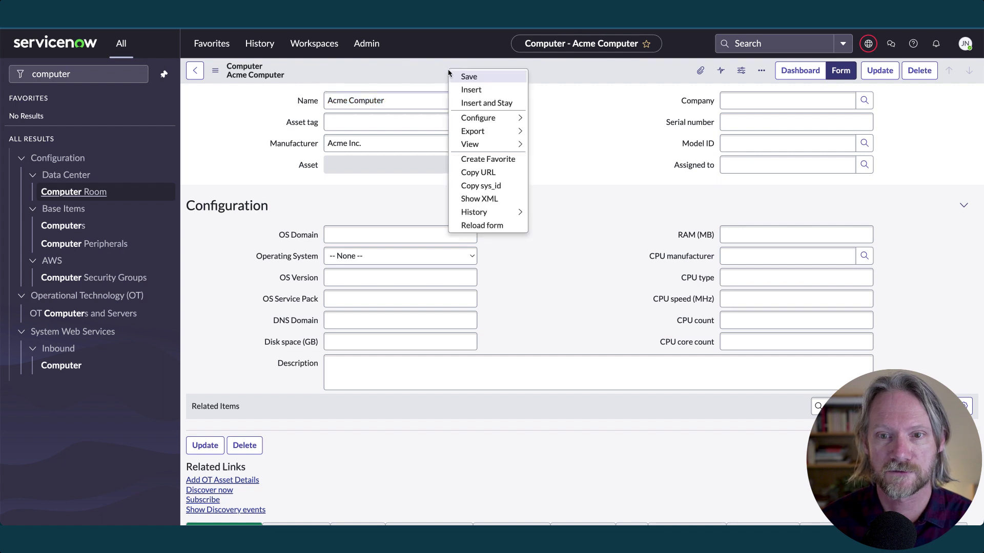
pyautogui.click(467, 225)
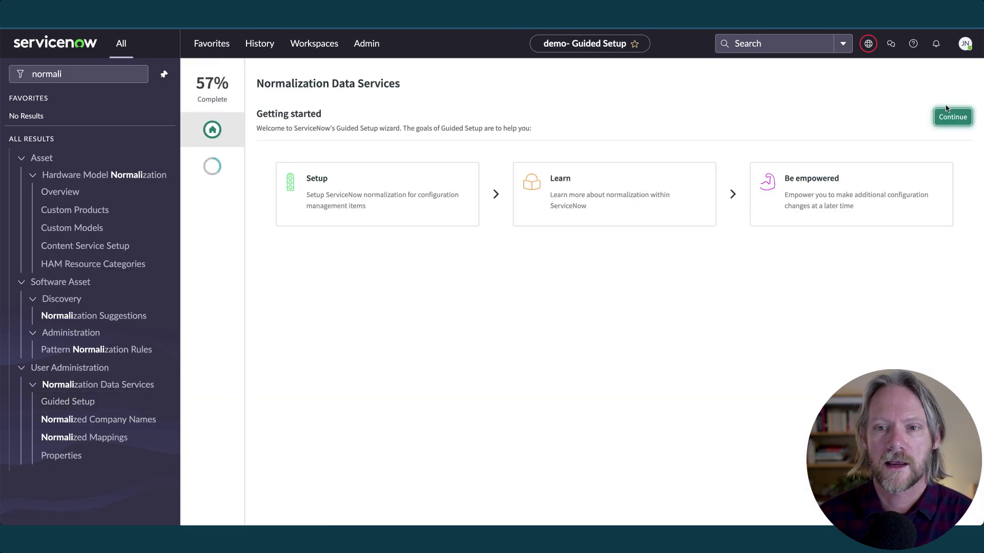
# Mark the Normalize Configuration Items (CMDB) task as complete in guided setup and review the remaining normalization tasks.
pyautogui.click(950, 117)
pyautogui.click(749, 145)
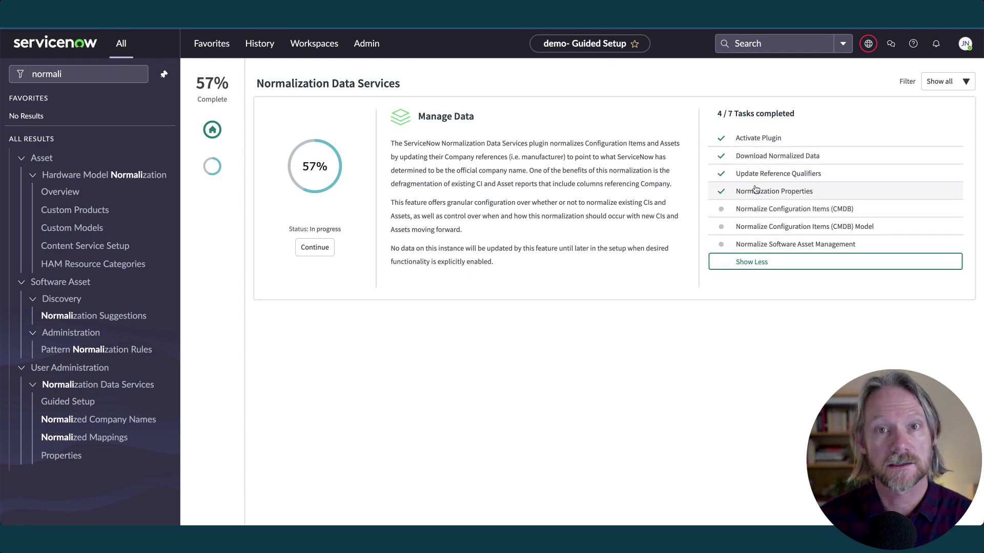
pyautogui.click(750, 209)
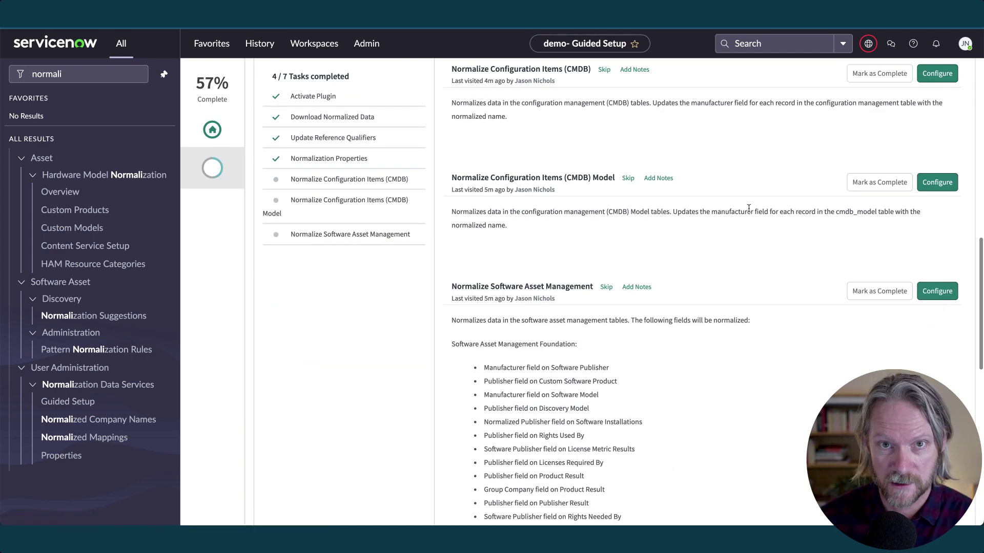
pyautogui.click(879, 73)
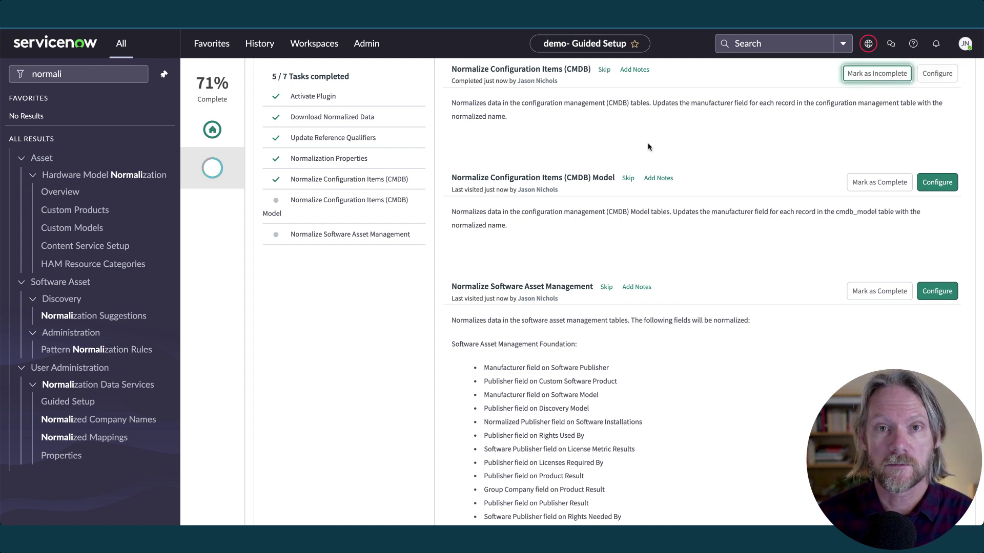
pyautogui.scroll(-1, 648, 147)
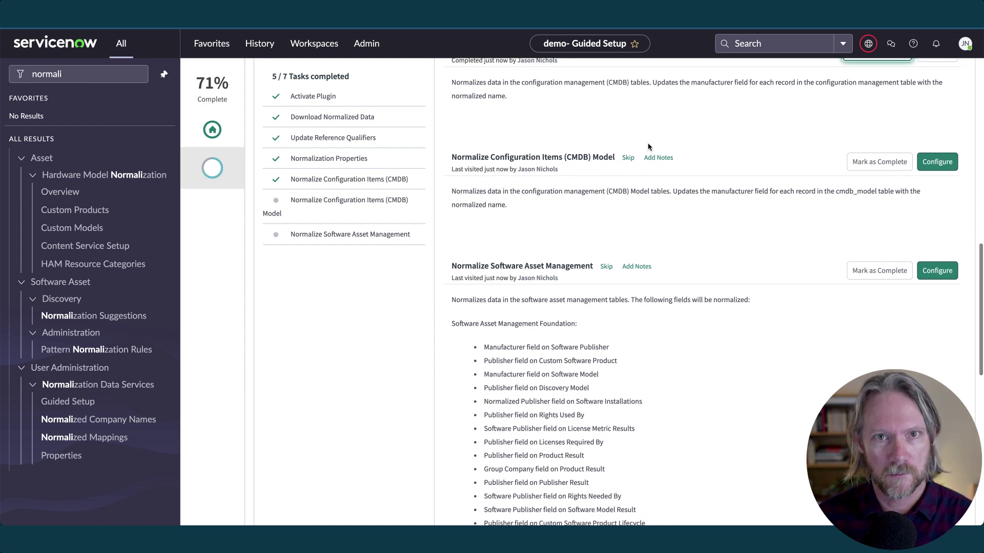
pyautogui.scroll(-2, 743, 153)
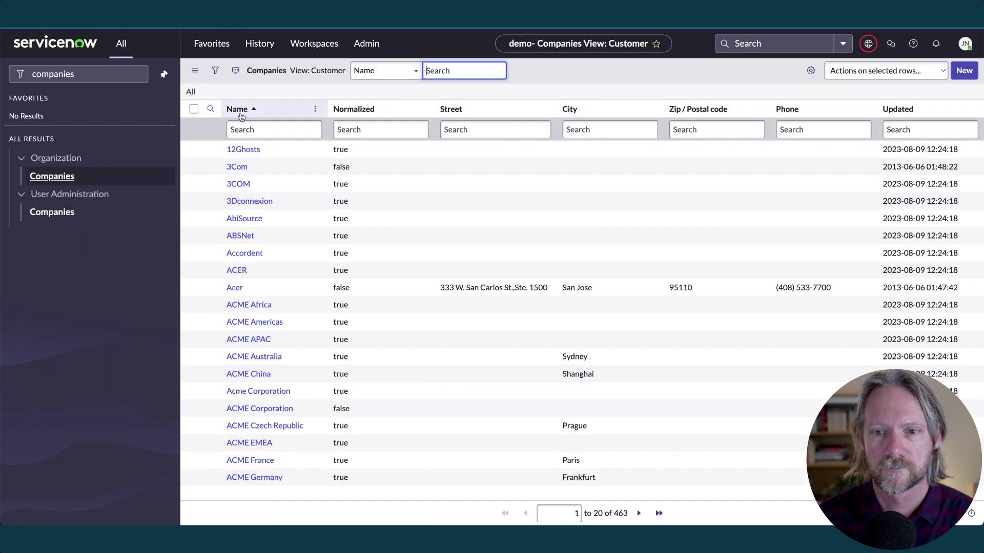
# Filter the Companies list for names starting with acme.
pyautogui.click(267, 129)
pyautogui.write('acme')
pyautogui.press('Return')
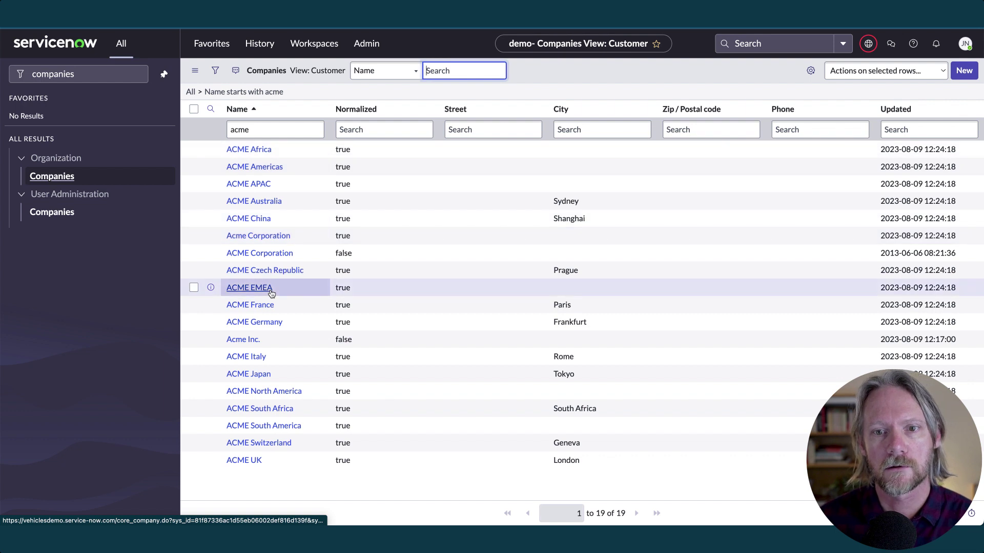
# Create a company named Acme Sweden and select it in the Companies list.
pyautogui.click(963, 71)
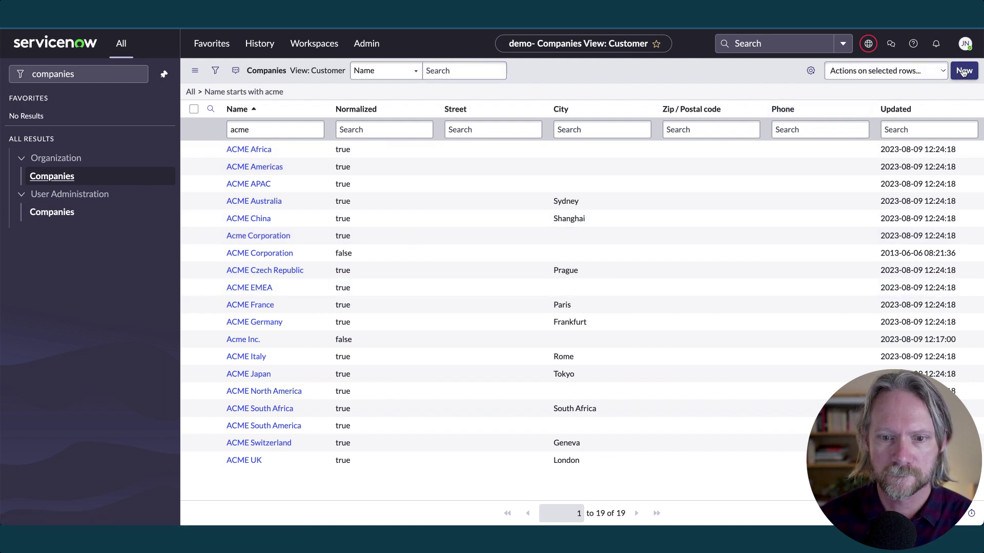
pyautogui.click(429, 104)
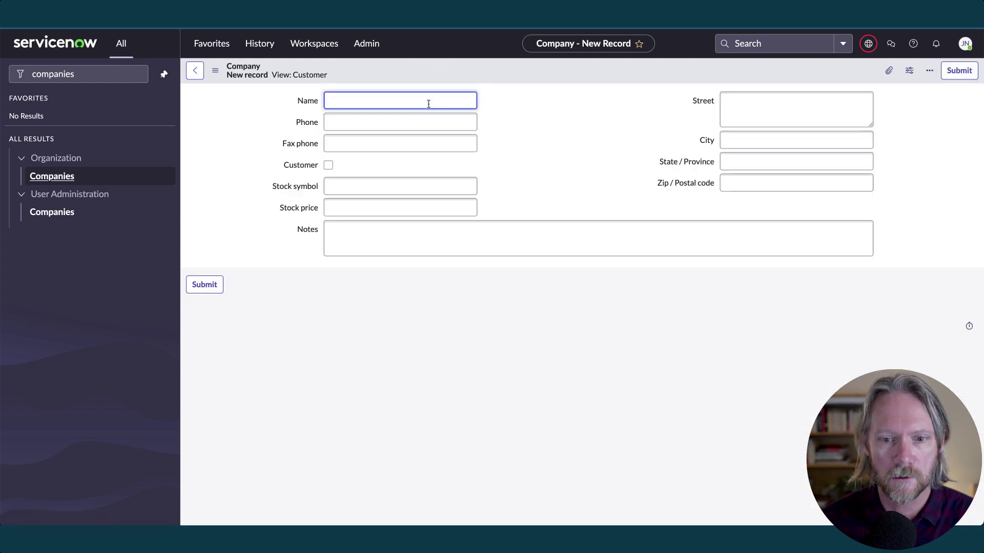
pyautogui.write('Acme Swe')
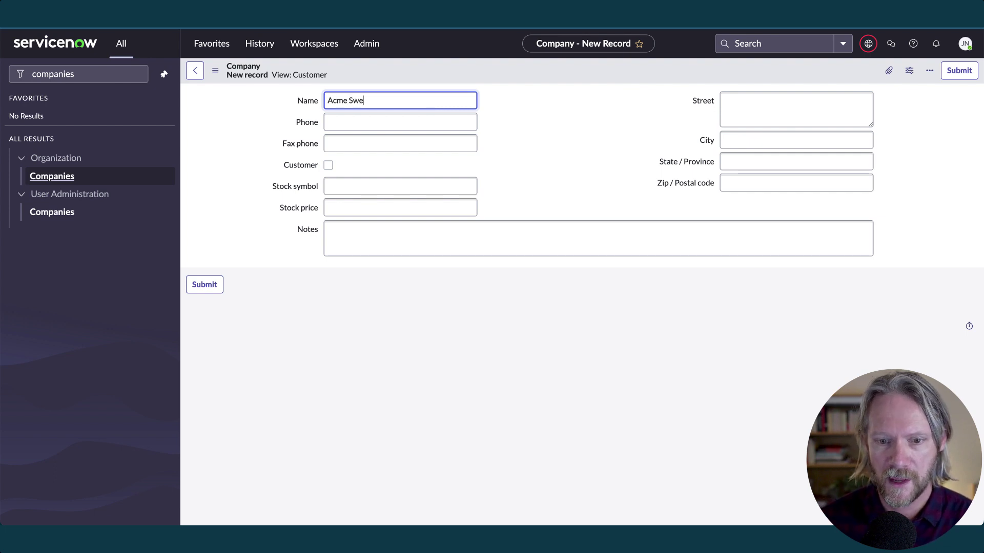
pyautogui.write('den')
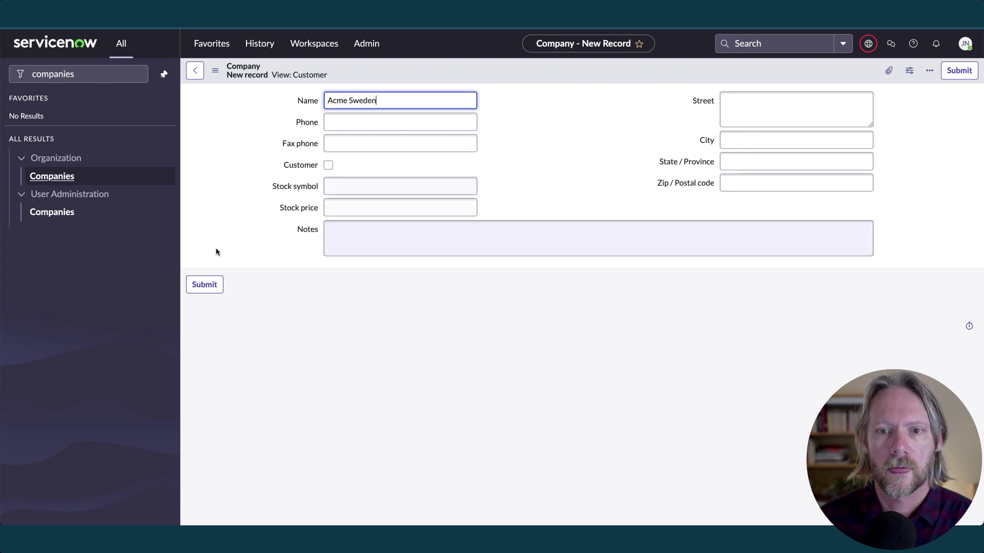
pyautogui.click(205, 287)
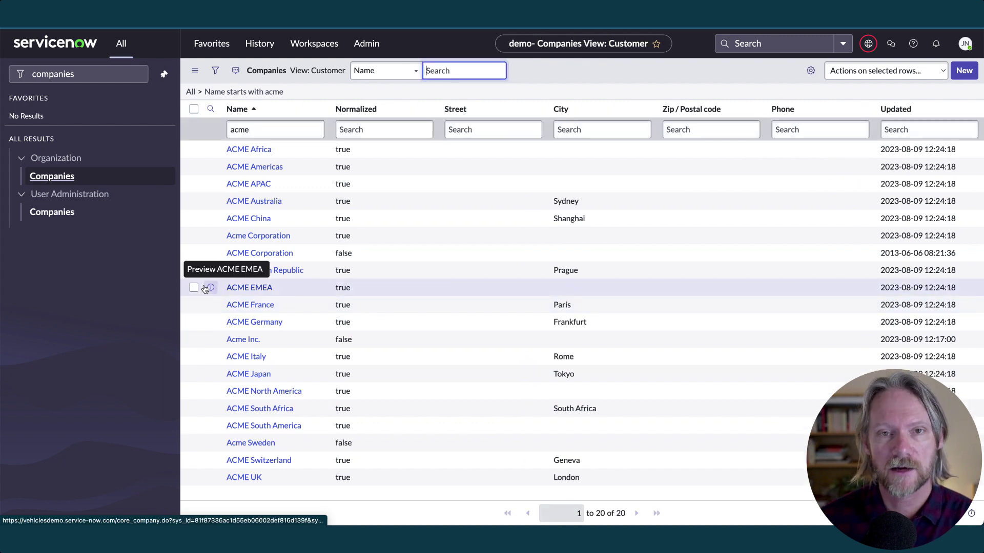
pyautogui.click(193, 443)
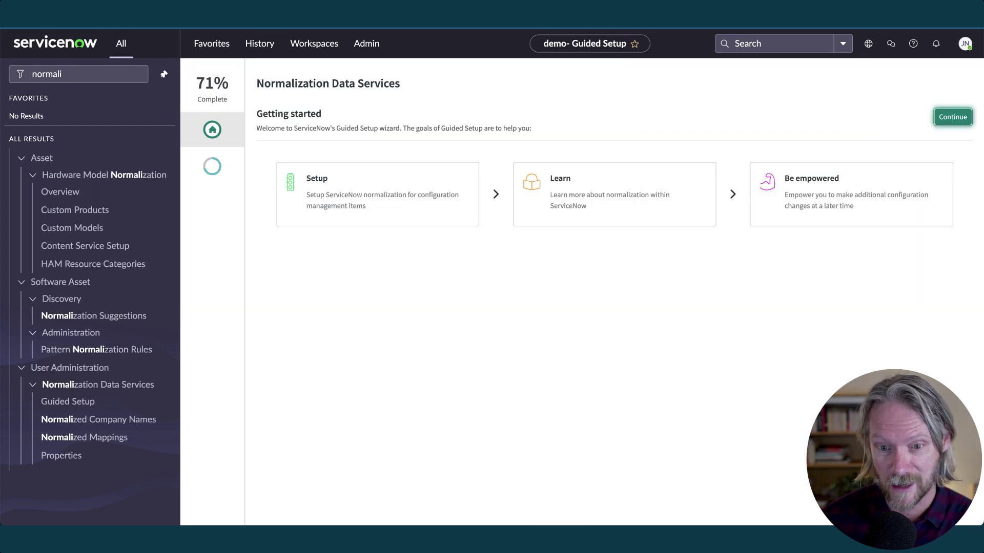
# Review the Manage Data tasks in guided setup, and enable the Normalization API in the Normalization Properties and save.
pyautogui.click(950, 122)
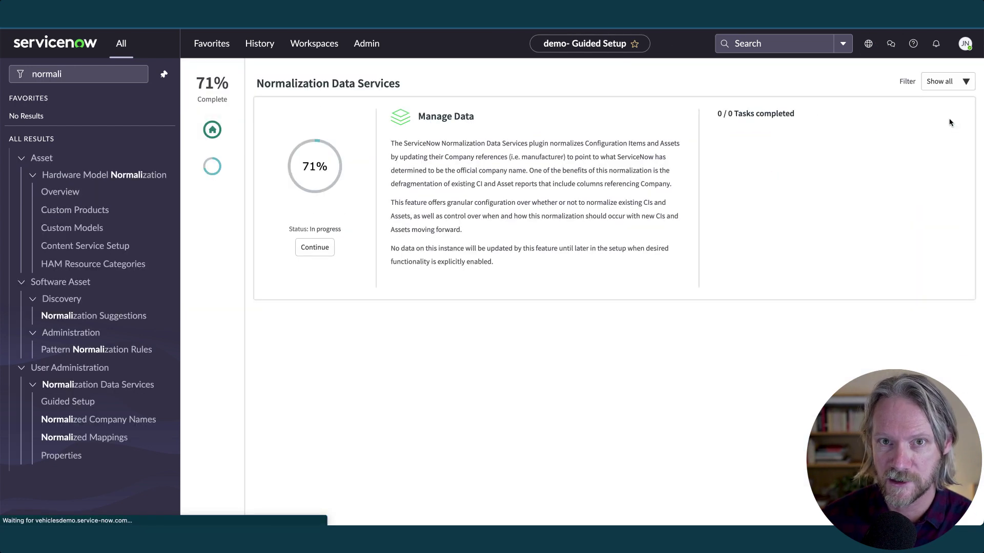
pyautogui.click(743, 157)
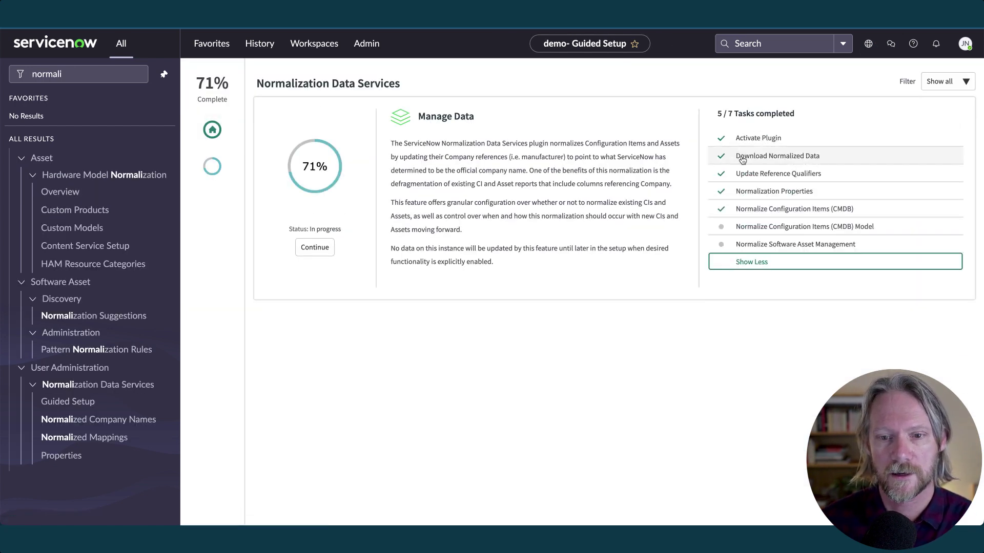
pyautogui.click(742, 192)
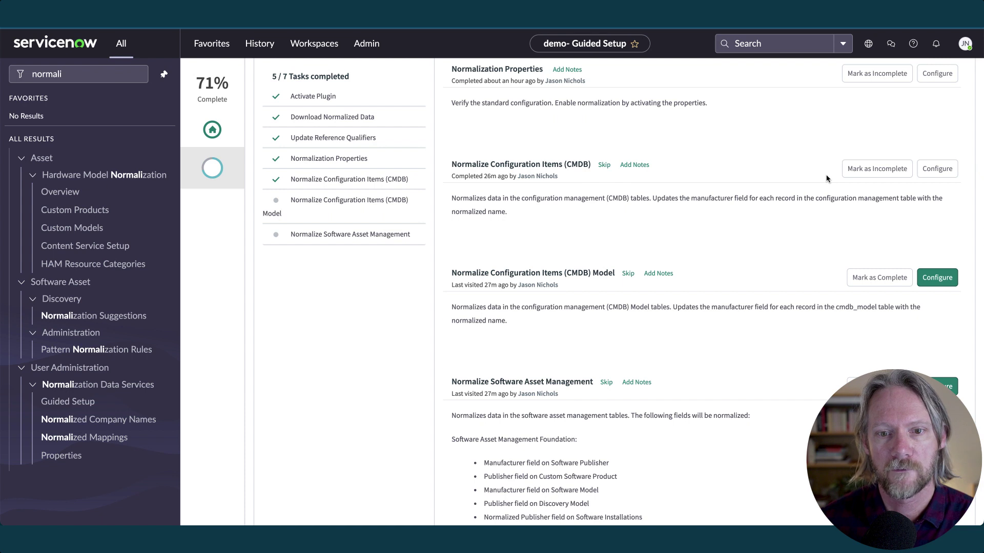
pyautogui.click(71, 457)
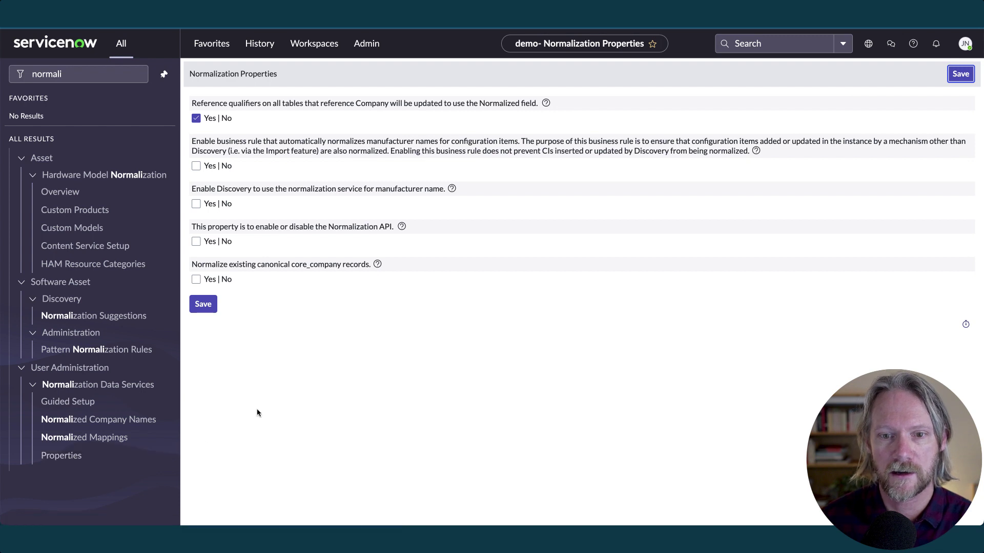
pyautogui.click(196, 241)
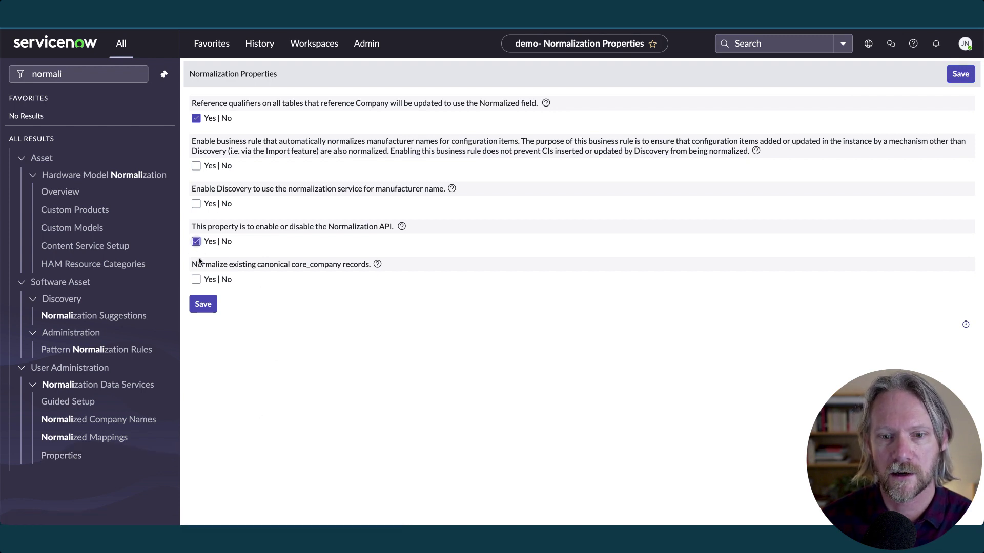
pyautogui.click(203, 304)
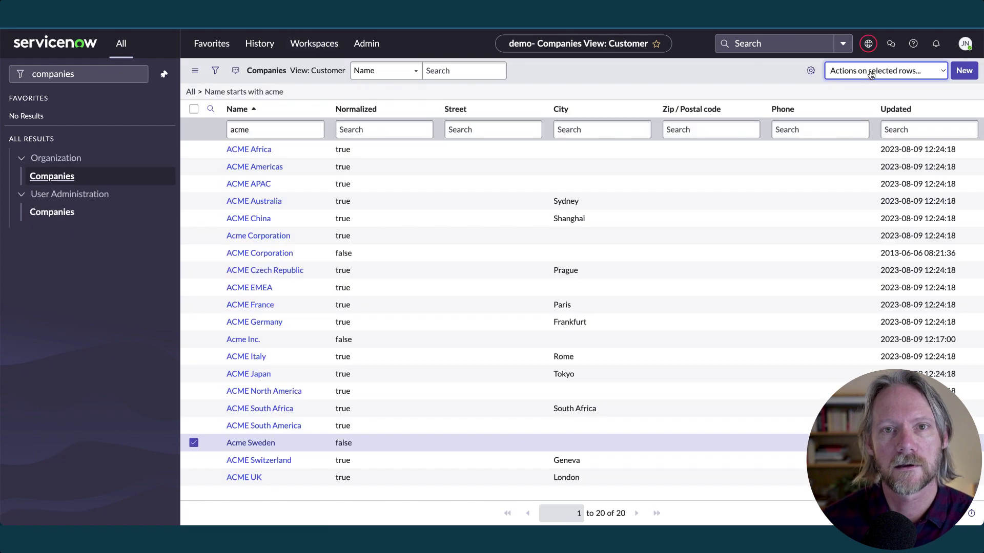
# Delete the selected Acme Sweden record from the Companies list.
pyautogui.click(871, 71)
pyautogui.click(858, 90)
pyautogui.click(634, 132)
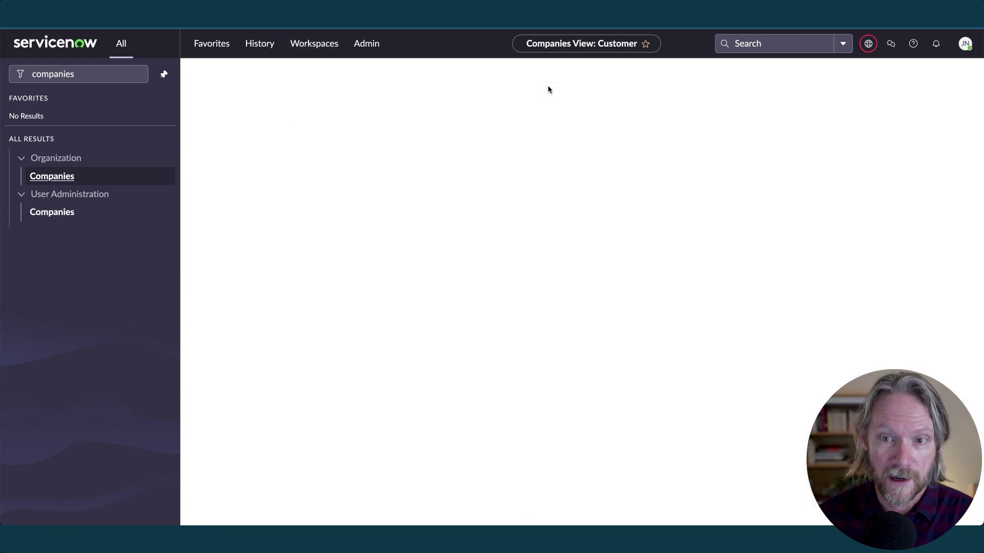
# Create a new company record named Acme Sweden again and select its row in the Companies list.
pyautogui.write('Acme Sweden')
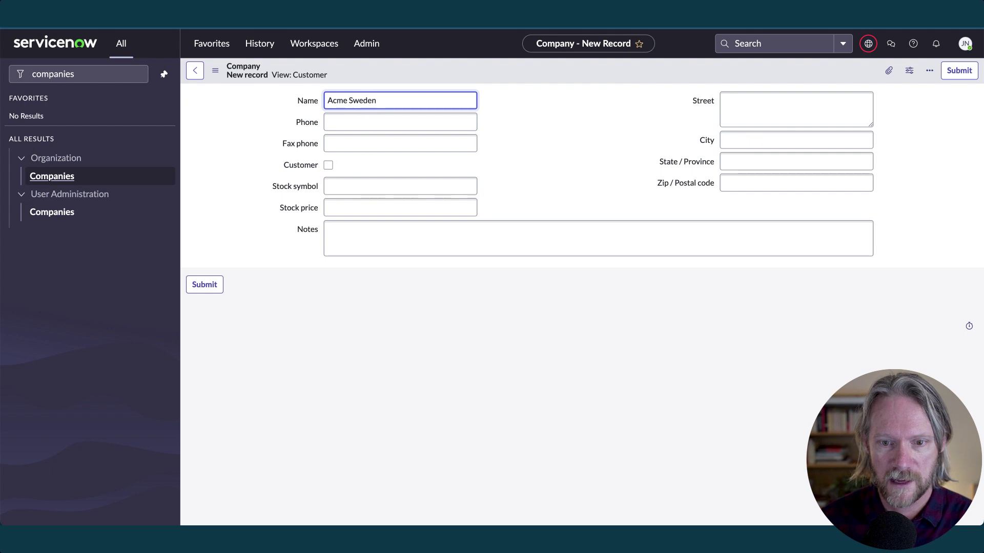
pyautogui.click(205, 284)
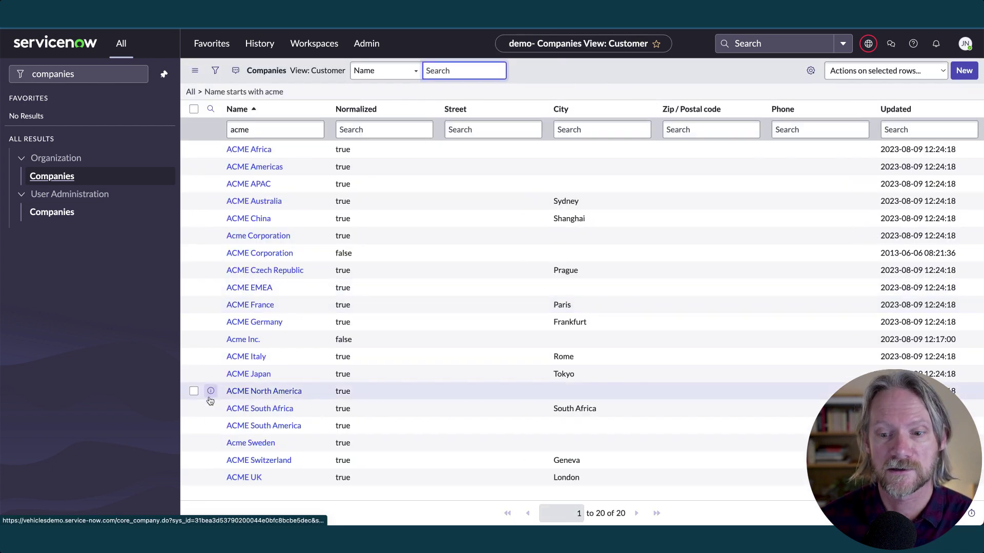
pyautogui.click(193, 443)
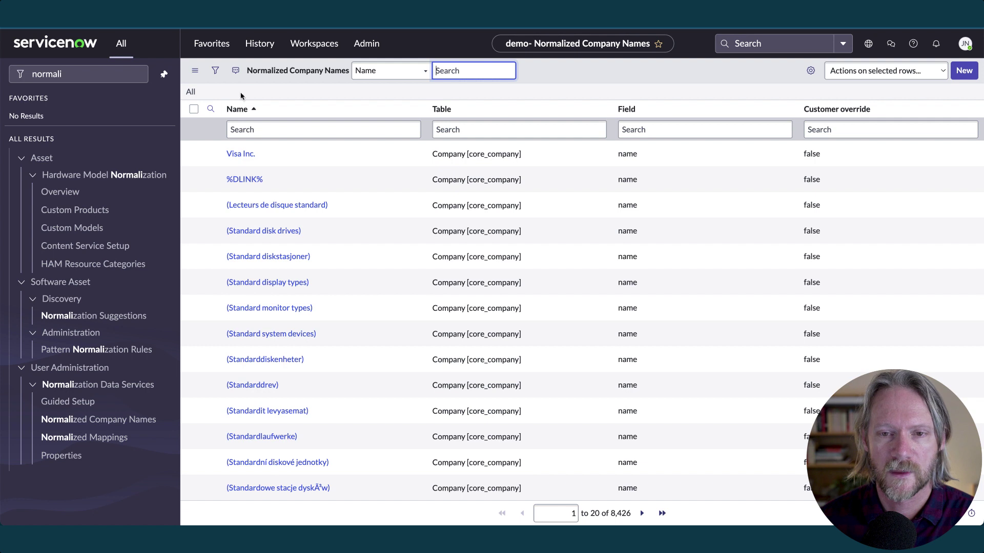
# Filter the Normalized Company Names list for names starting with acme.
pyautogui.click(323, 130)
pyautogui.write('a')
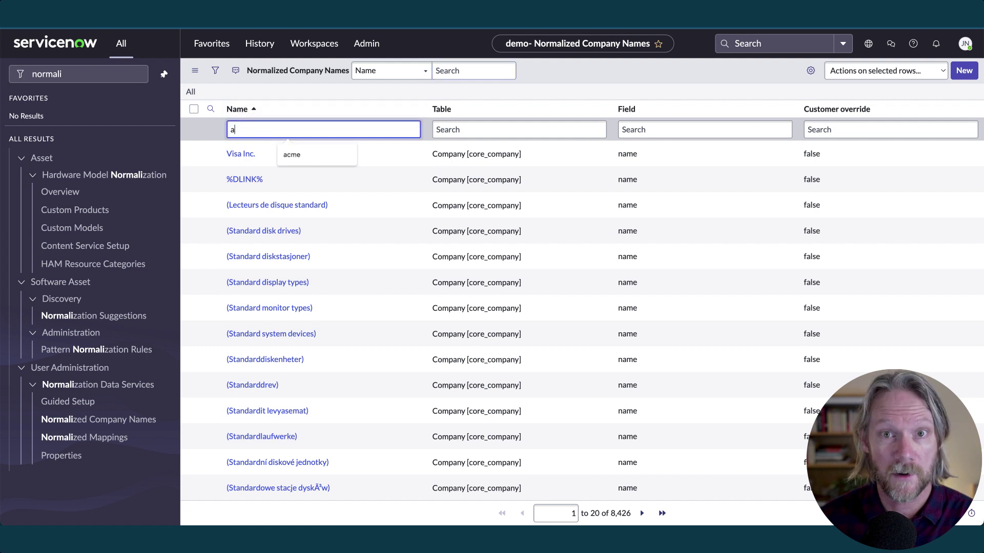
pyautogui.write('cme')
pyautogui.press('Return')
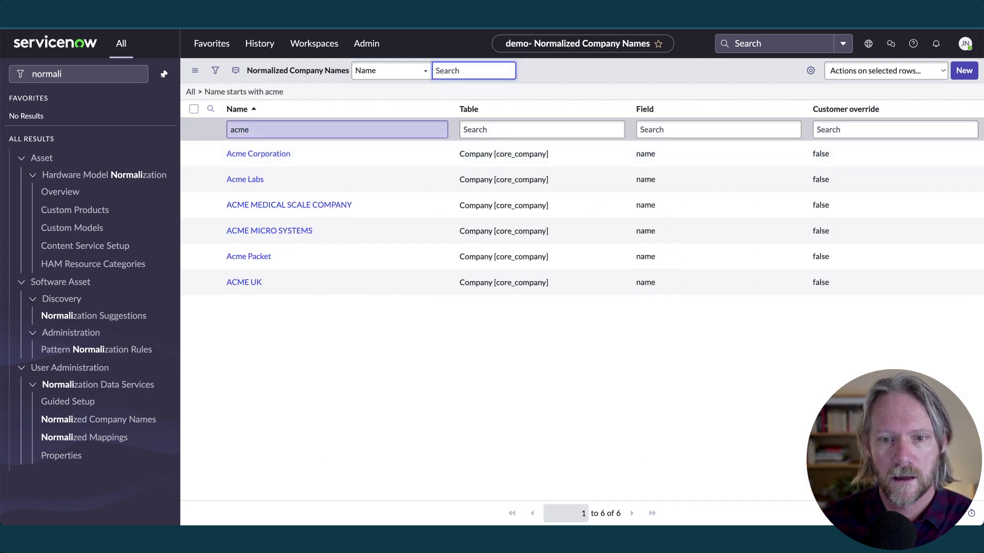
# Create and save a normalized company name ACME Sweden for the Name field of the Company [core_company] table.
pyautogui.click(961, 71)
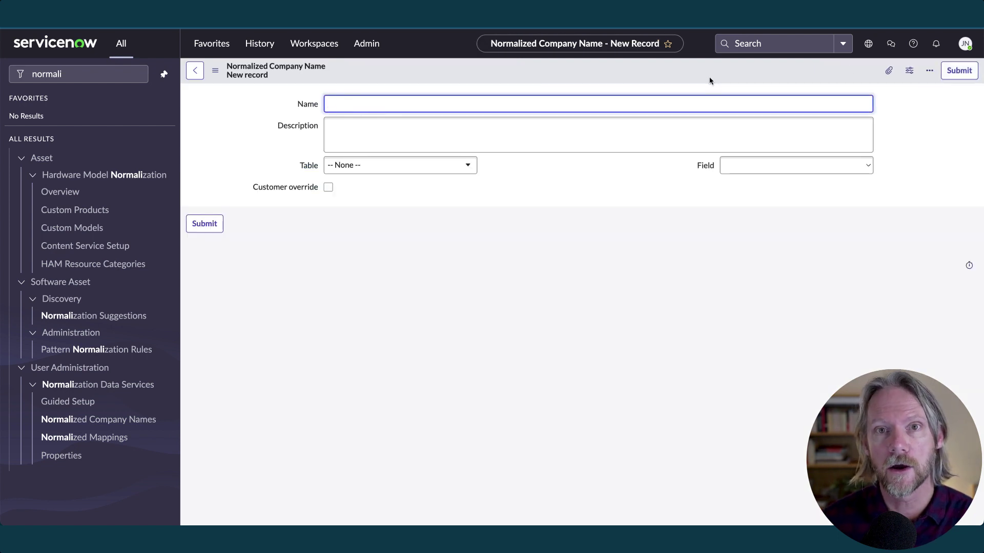
pyautogui.write('ACME Sweden')
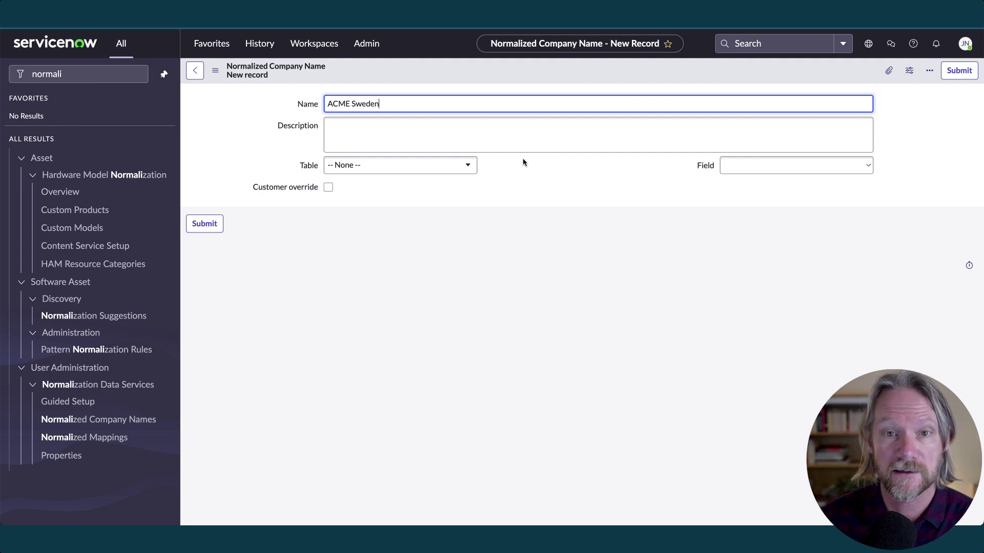
pyautogui.click(446, 172)
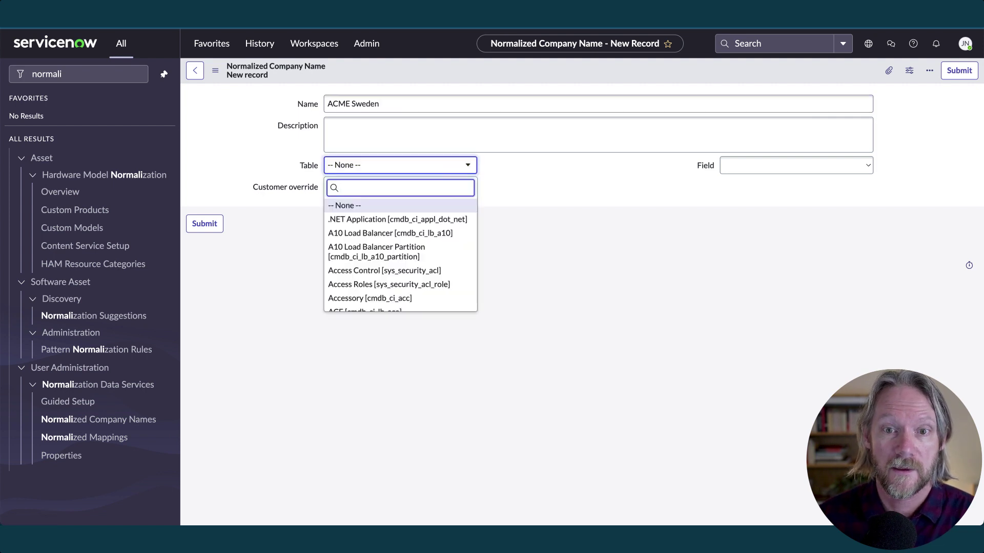
pyautogui.write('core_comp')
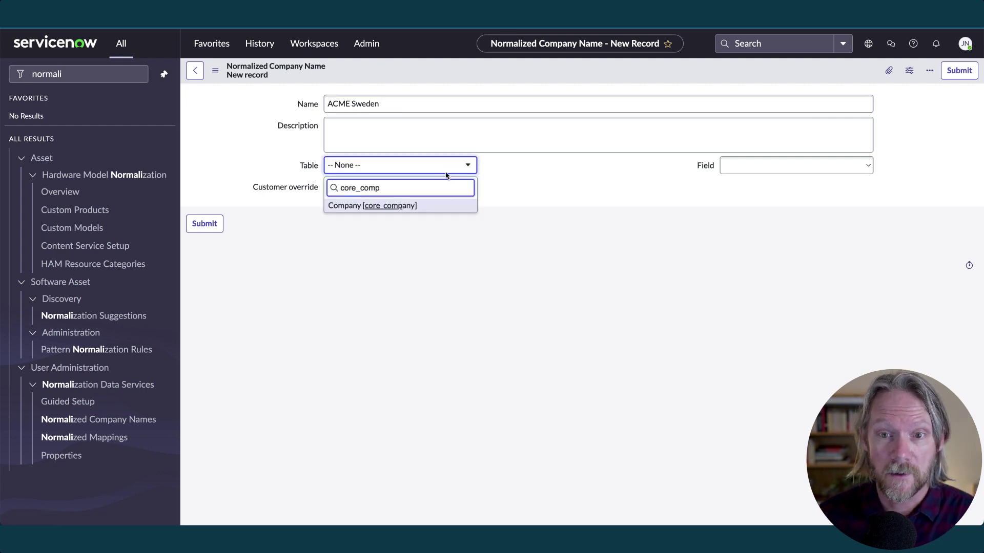
pyautogui.click(410, 207)
pyautogui.click(749, 169)
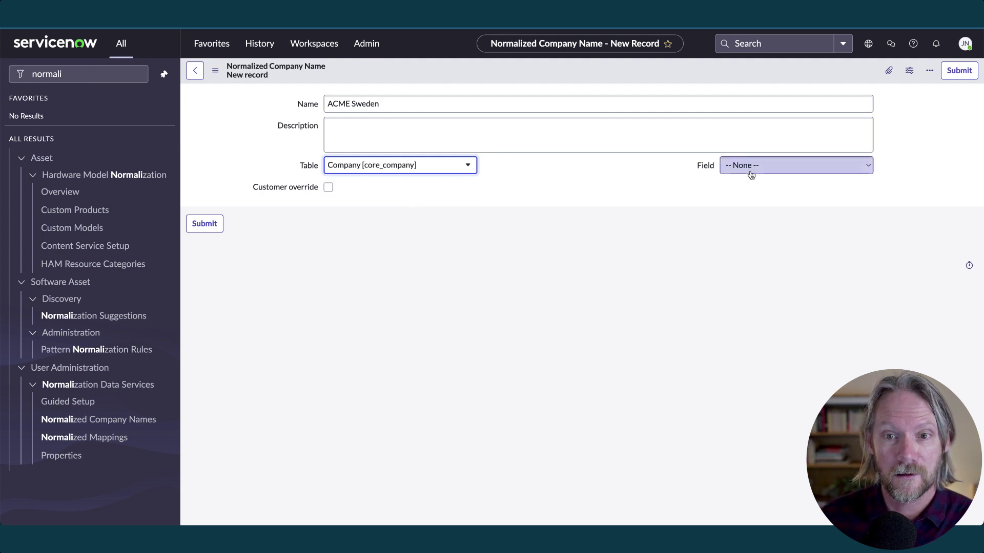
pyautogui.write('name')
pyautogui.press('Return')
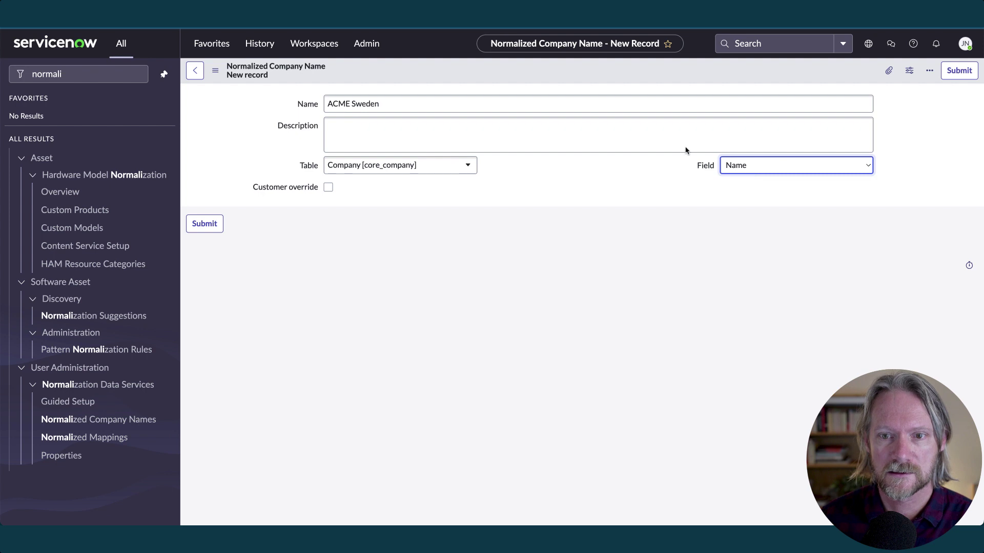
pyautogui.rightClick(547, 73)
pyautogui.click(556, 77)
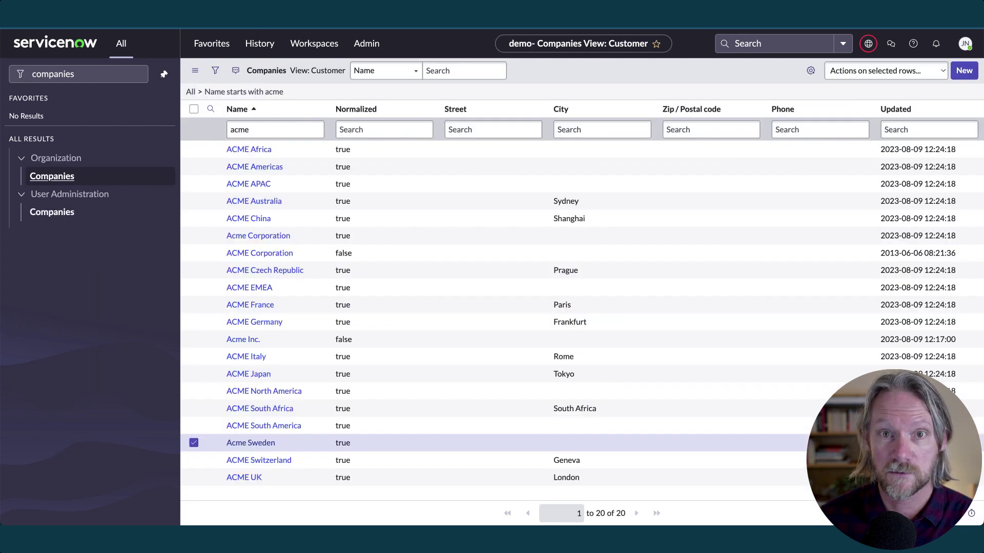
# Rename the Acme Sweden record to ACME Sweden directly in the Companies list.
pyautogui.click(285, 447)
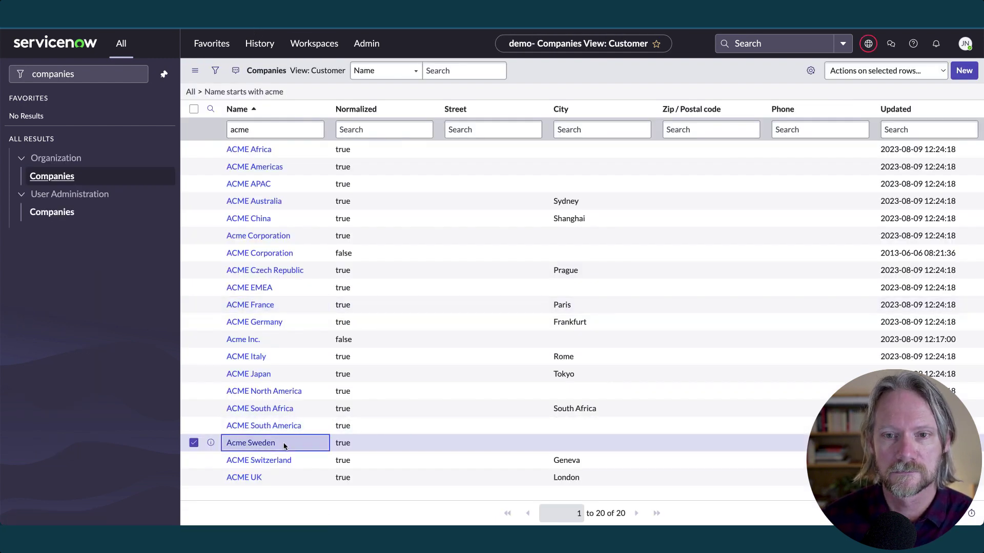
pyautogui.click(284, 445)
pyautogui.press('Left')
pyautogui.press('Right')
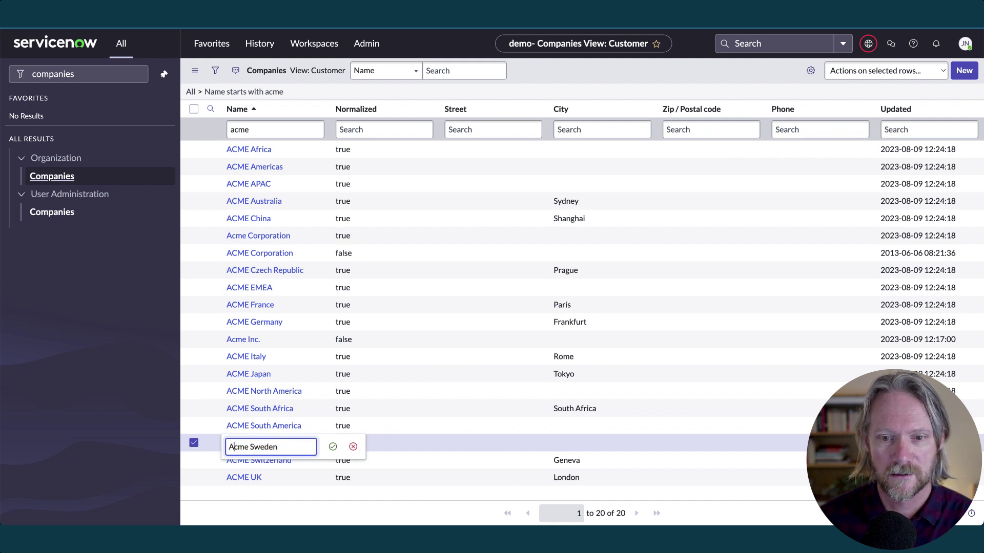
pyautogui.hotkey('shift', 'Right')
pyautogui.hotkey('shift', 'Right')
pyautogui.hotkey('shift', 'Right')
pyautogui.write('CME')
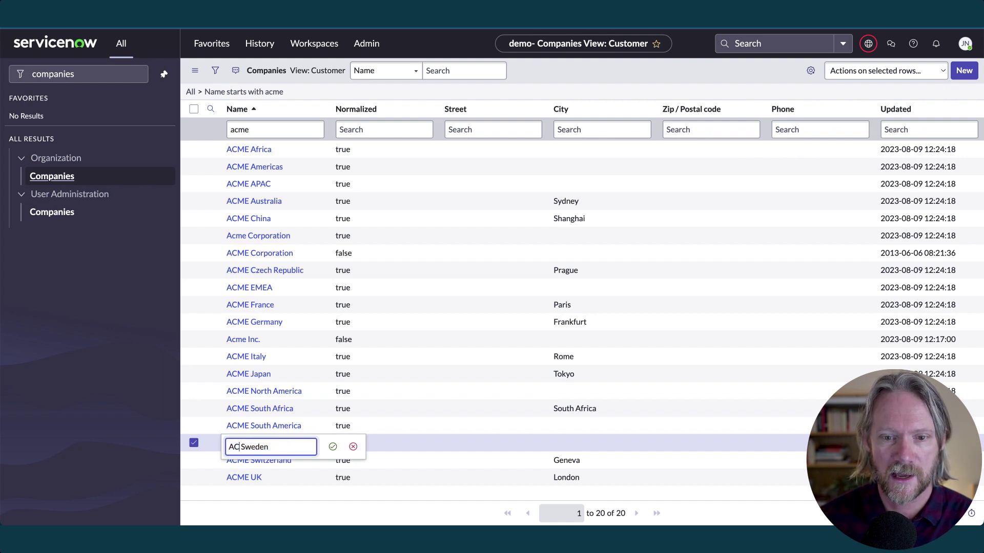
pyautogui.press('Return')
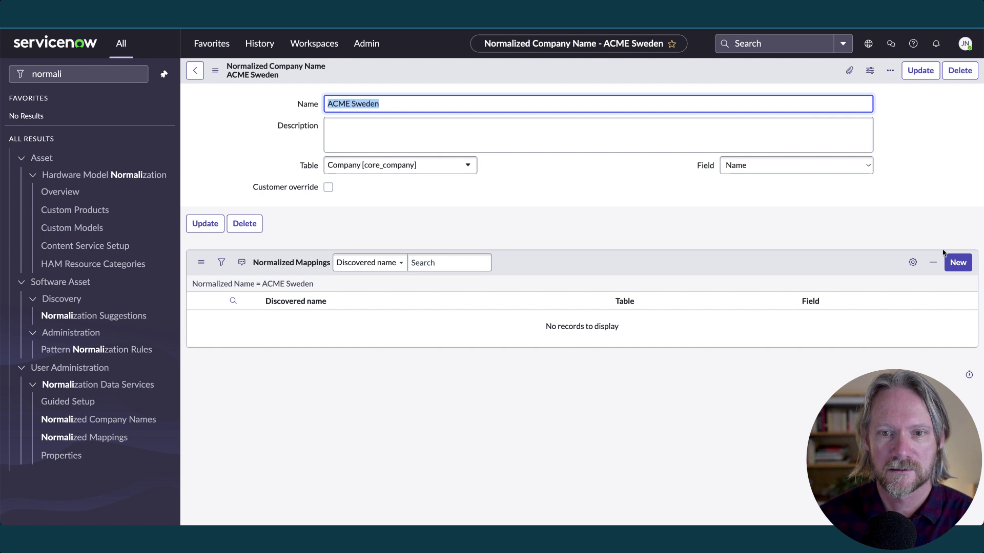
# Add a normalized mapping to ACME Sweden with discovered name Acme Sweden, table Company [core_company] and field Name.
pyautogui.click(956, 263)
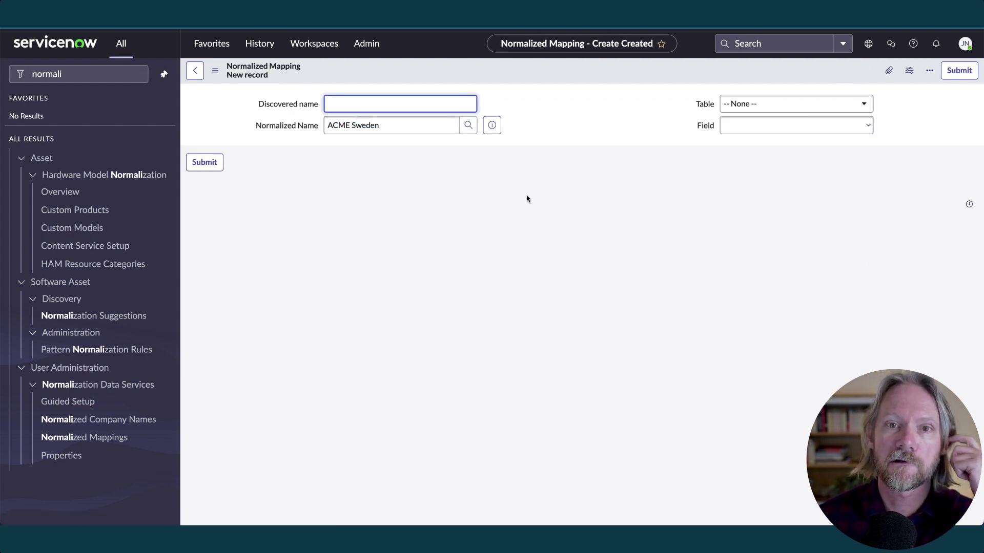
pyautogui.write('Acme Sweden')
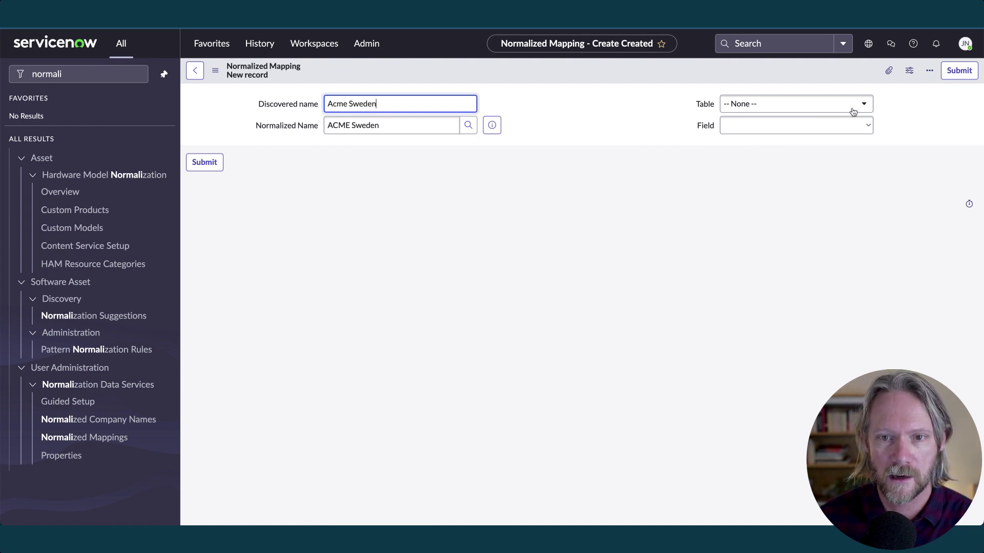
pyautogui.click(822, 112)
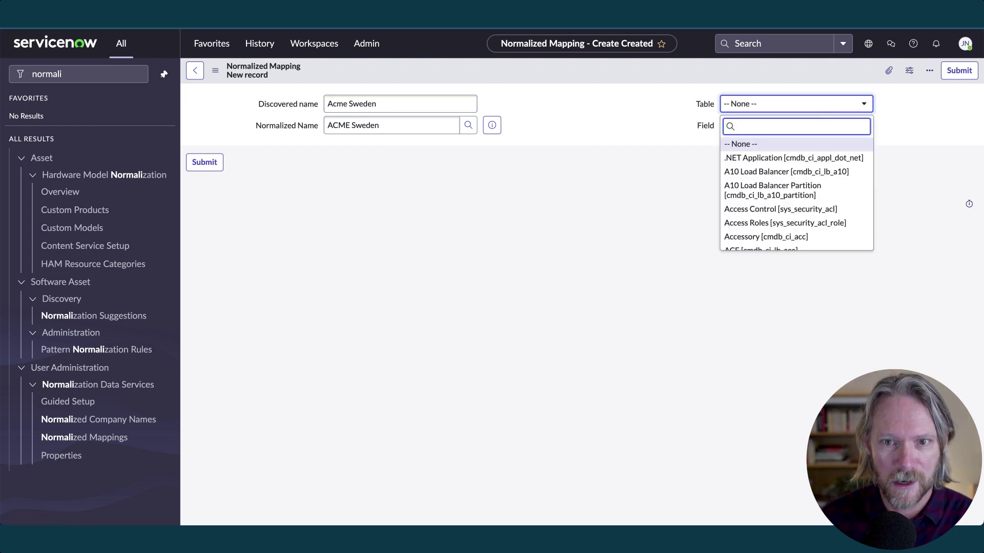
pyautogui.write('core_co')
pyautogui.press('Return')
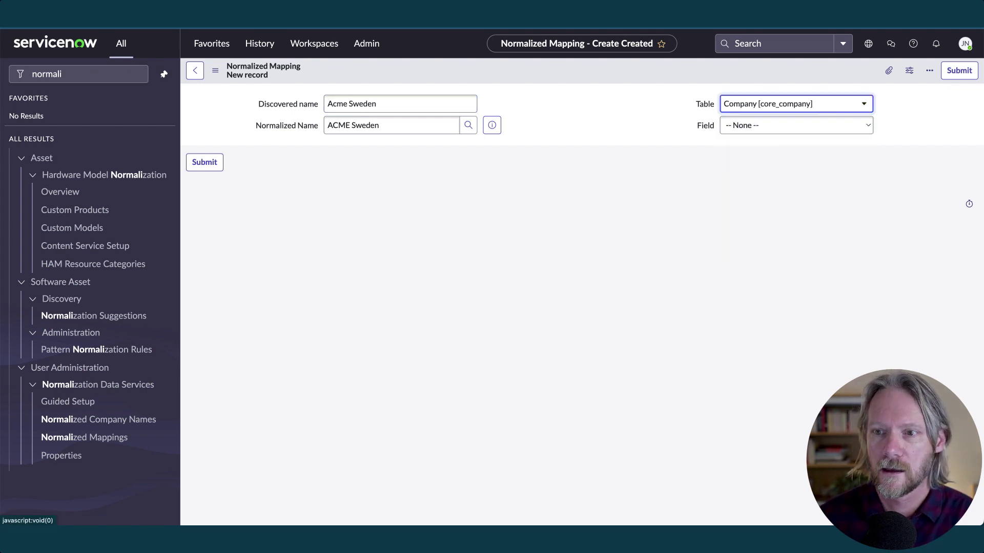
pyautogui.press('n')
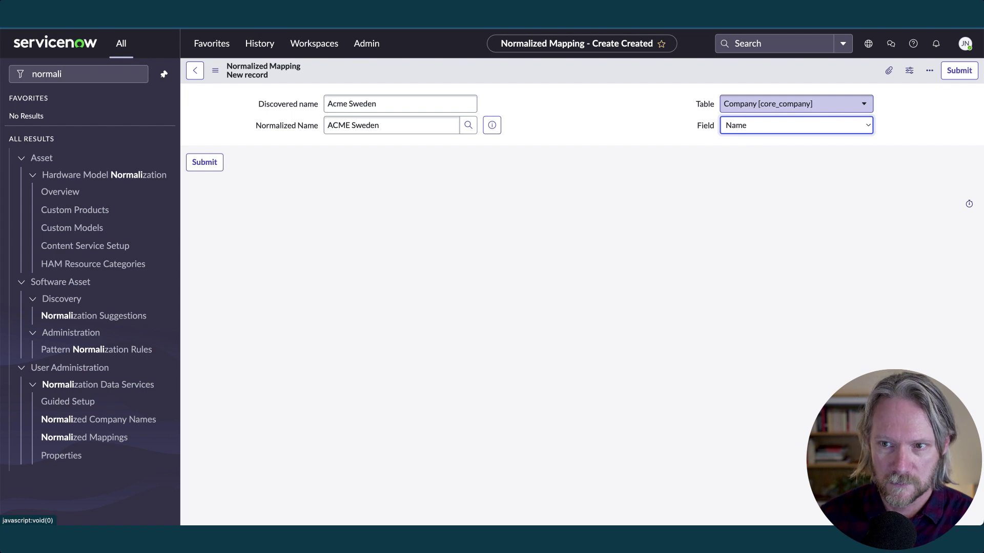
pyautogui.click(957, 74)
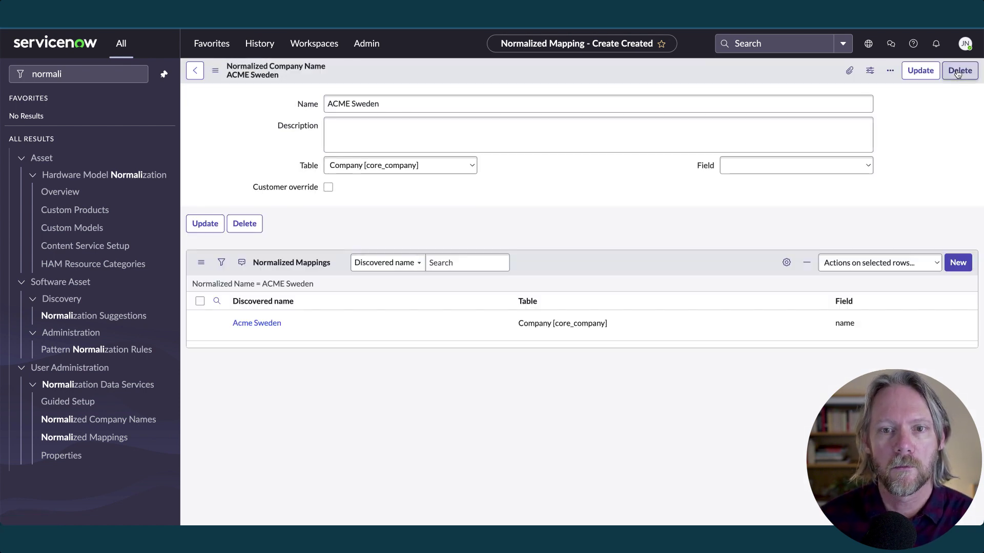
# Add a second normalized mapping to ACME Sweden with discovered name Acme SE on the Company table.
pyautogui.click(956, 263)
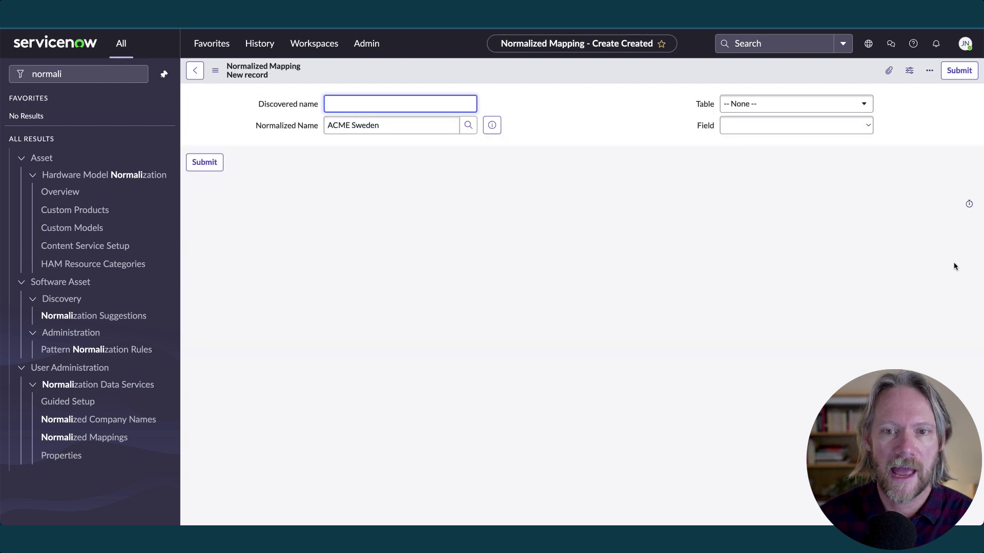
pyautogui.write('Acme SE')
pyautogui.click(808, 105)
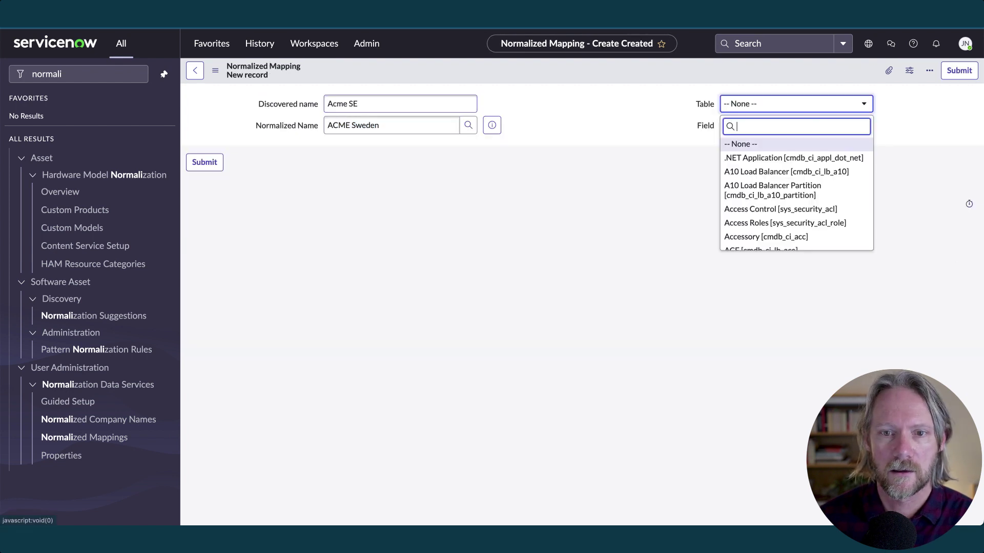
pyautogui.write('company')
pyautogui.press('Return')
pyautogui.click(956, 70)
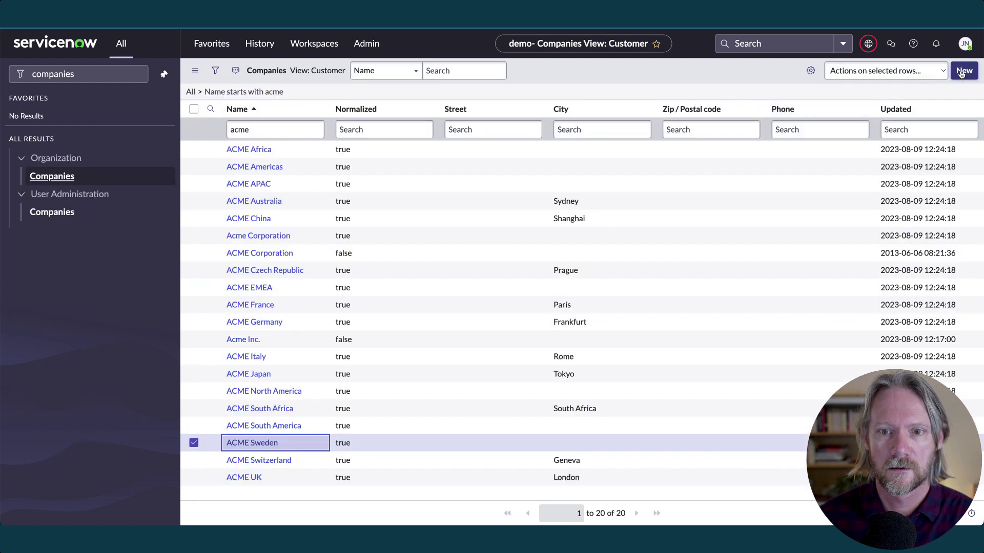
# Create a company record named Acme SE from the Companies list.
pyautogui.click(959, 70)
pyautogui.click(377, 103)
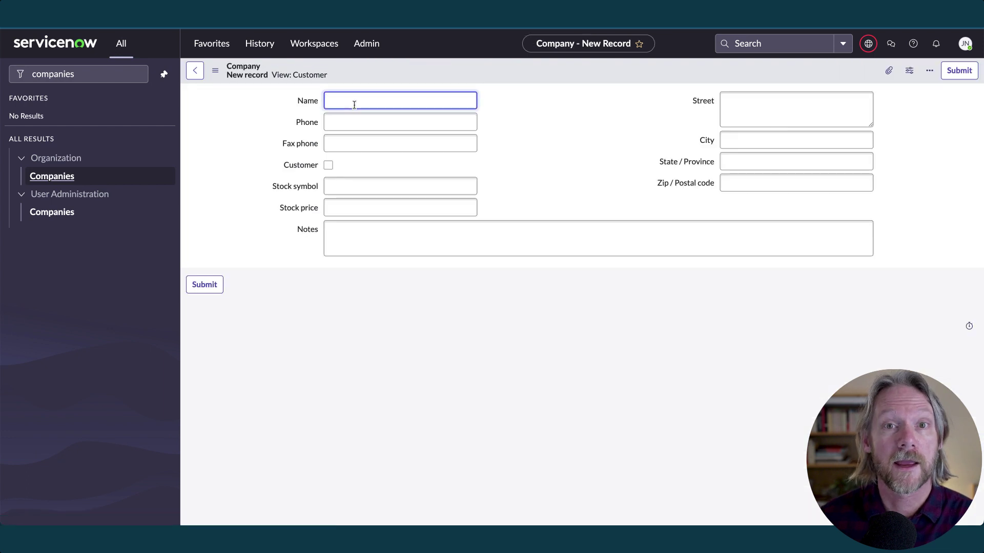
pyautogui.write('Acme SE')
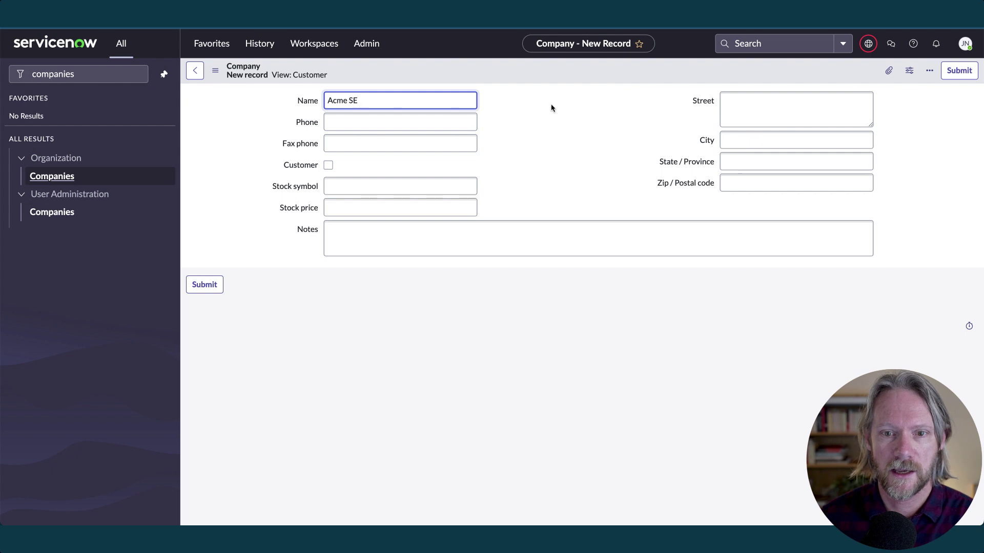
pyautogui.click(951, 75)
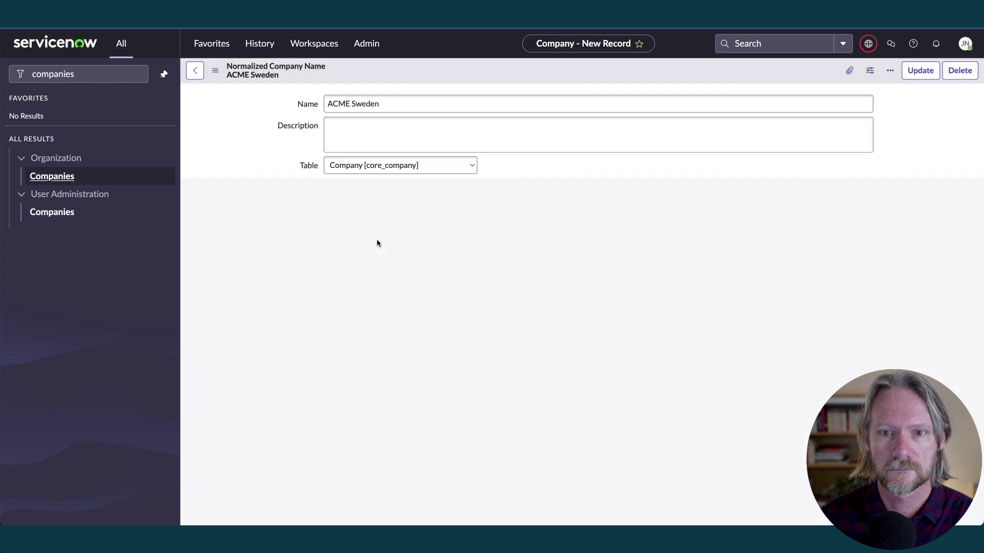
# Filter the Companies list to names starting with acme and copy the sys_id of the Acme SE record.
pyautogui.click(50, 177)
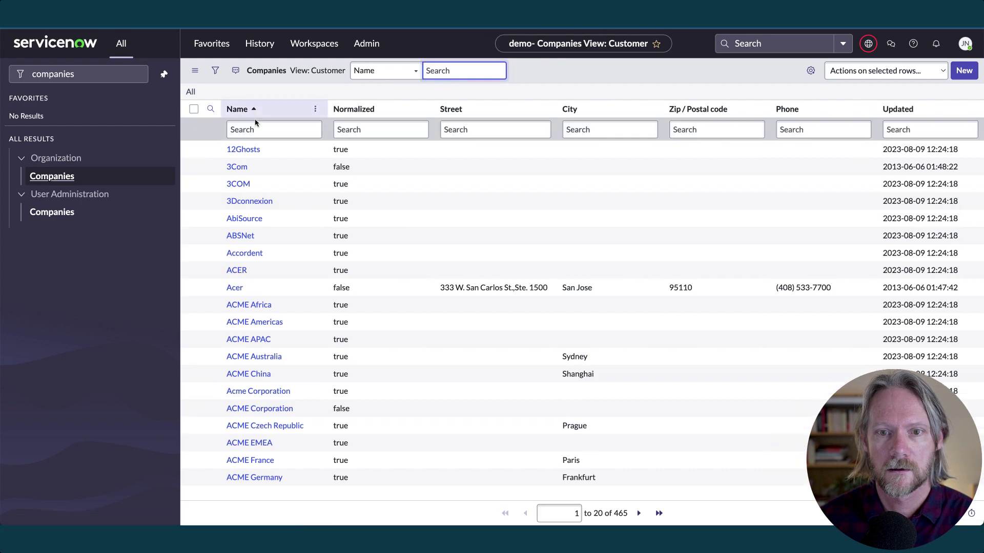
pyautogui.click(256, 126)
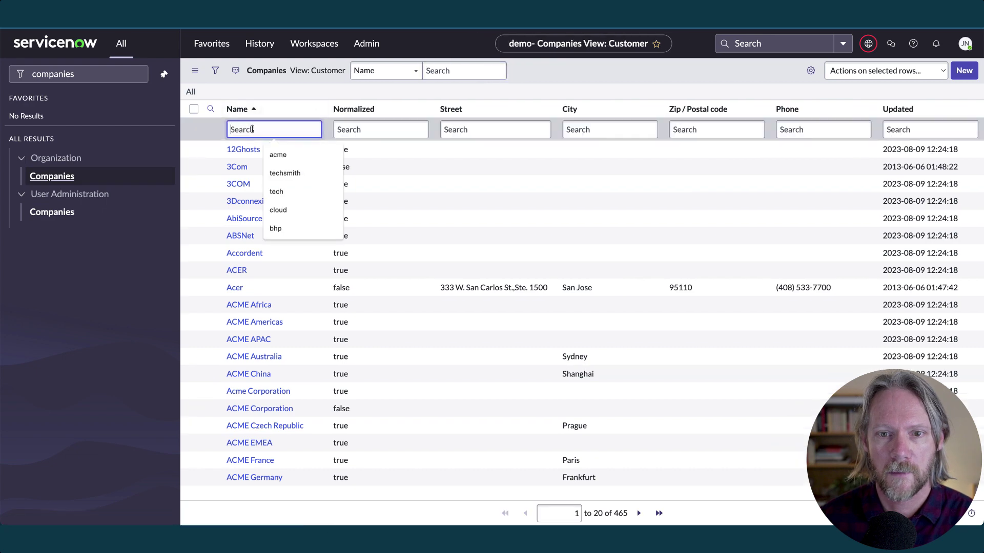
pyautogui.write('acme')
pyautogui.press('Return')
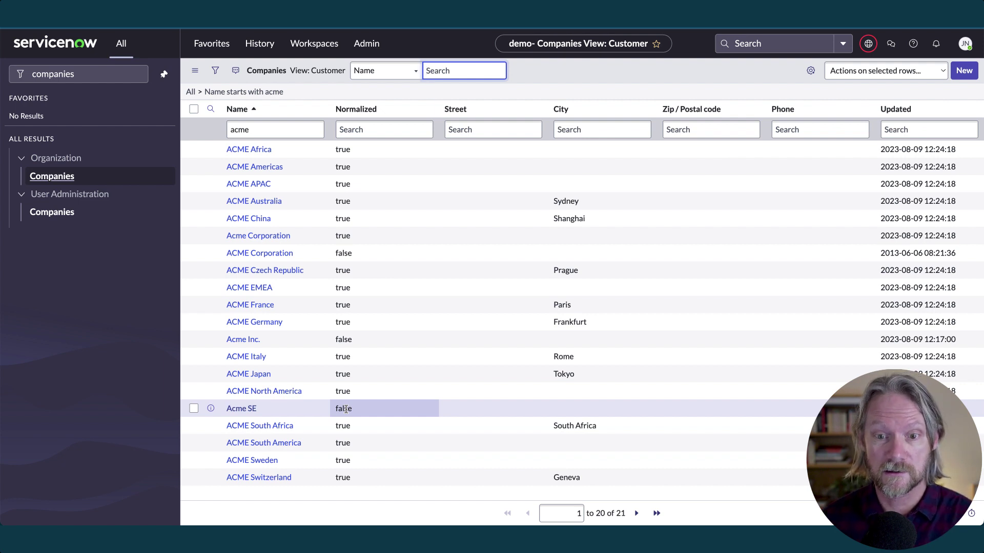
pyautogui.rightClick(251, 413)
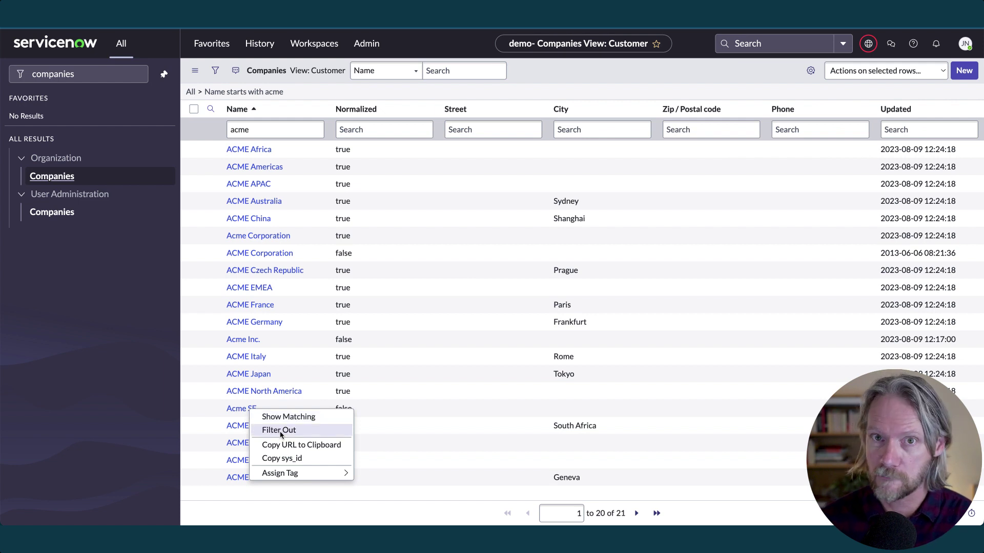
pyautogui.click(281, 459)
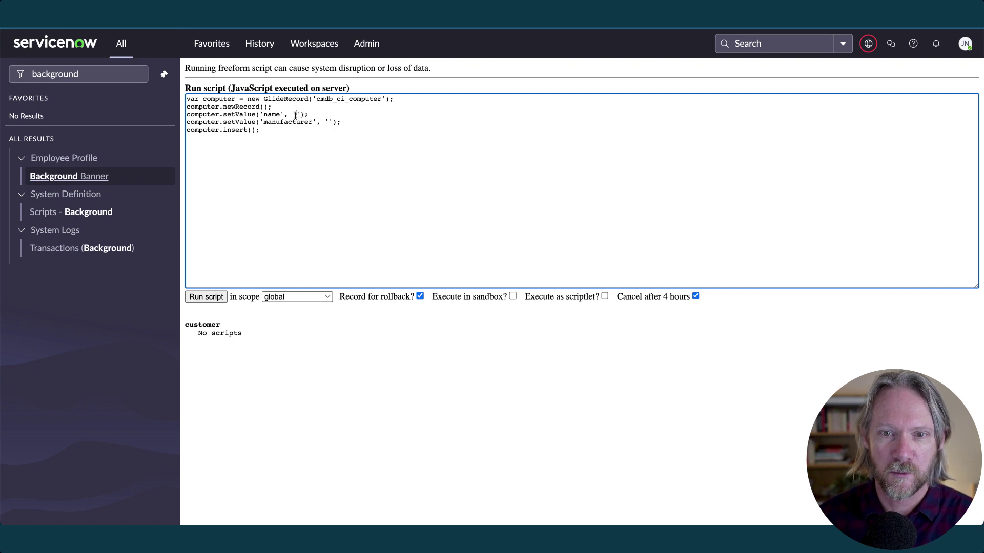
# Complete the background script with name Acme Sweden and the copied Acme SE sys_id as manufacturer, and run it in global scope.
pyautogui.click(295, 114)
pyautogui.write('Acme Sweden')
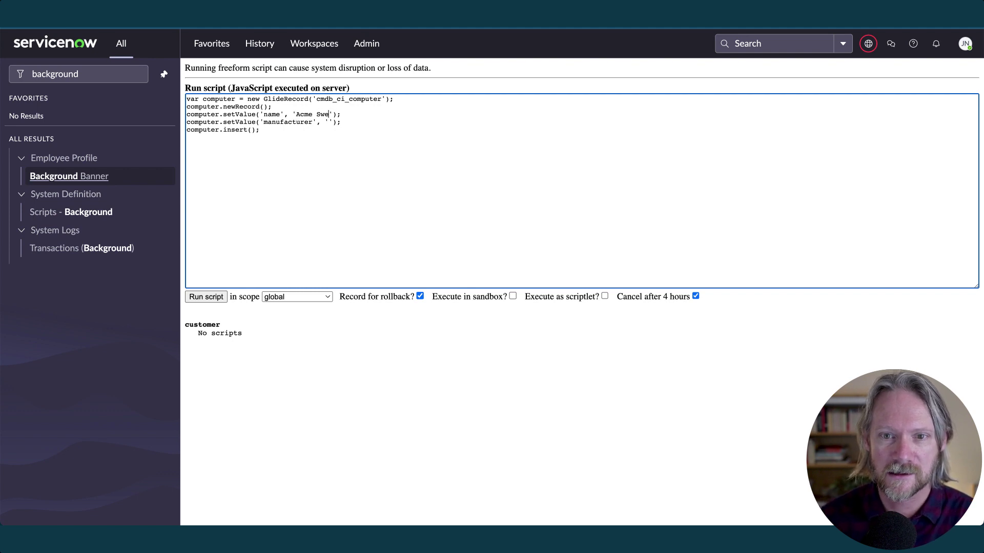
pyautogui.click(329, 122)
pyautogui.hotkey('ctrl', 'v')
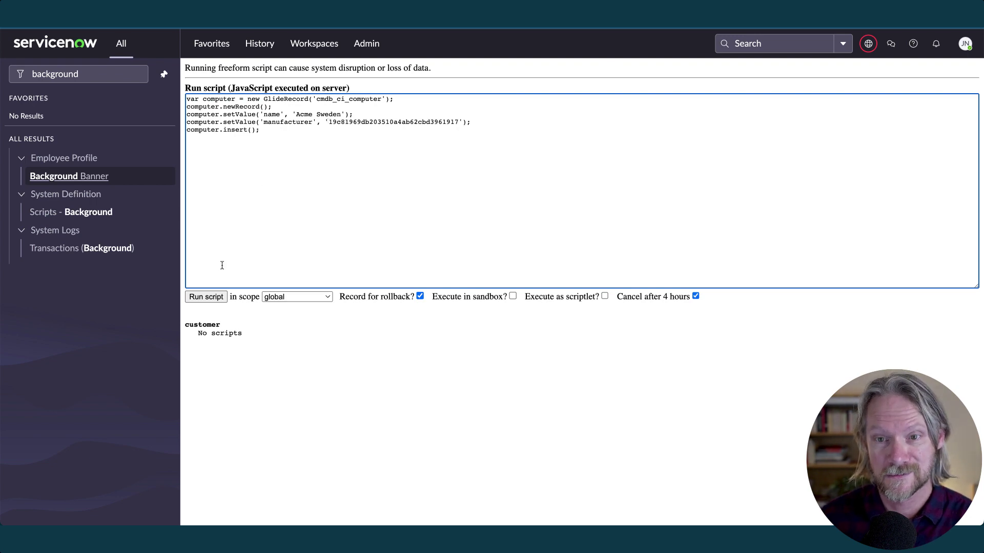
pyautogui.click(206, 298)
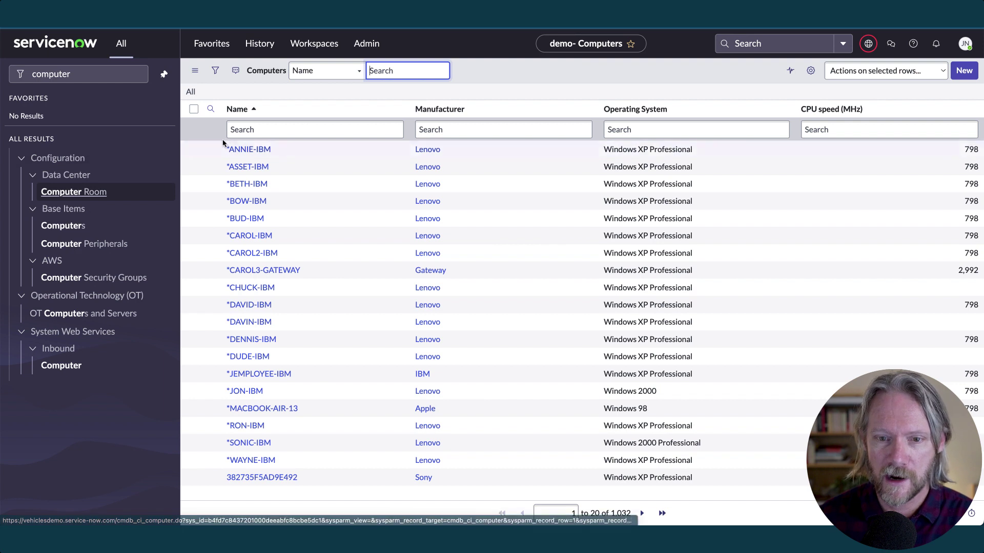
# Filter the Computers list to names starting with Acme Sweden to check the inserted computer's manufacturer.
pyautogui.click(245, 130)
pyautogui.write('Acme Sw')
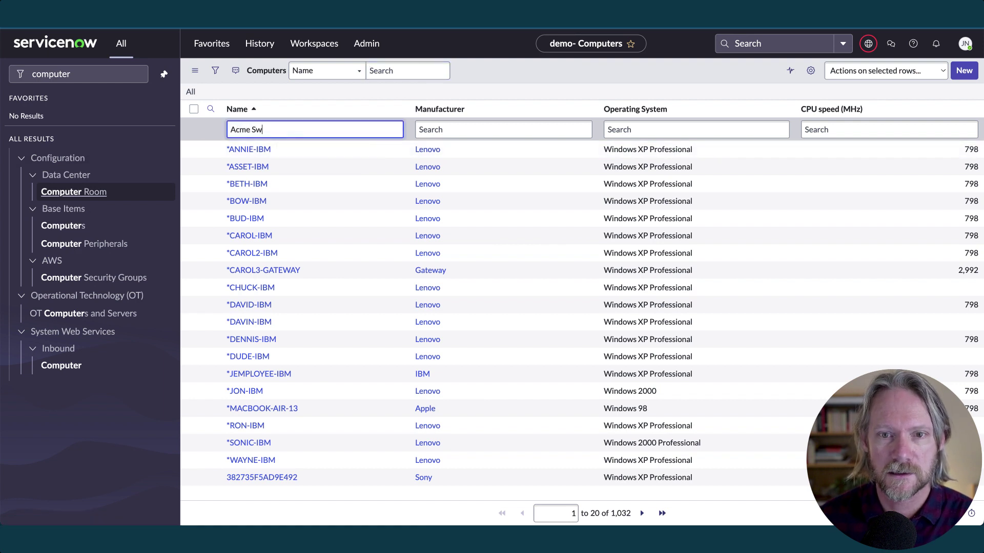
pyautogui.write('eden')
pyautogui.press('Return')
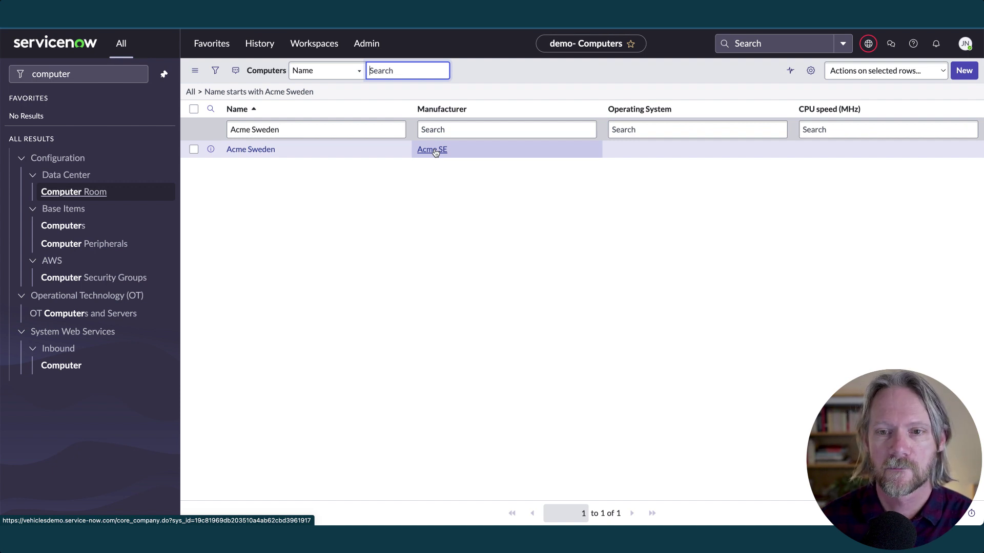
# Delete the Acme Sweden computer record from the filtered Computers list.
pyautogui.click(193, 149)
pyautogui.click(878, 71)
pyautogui.click(853, 124)
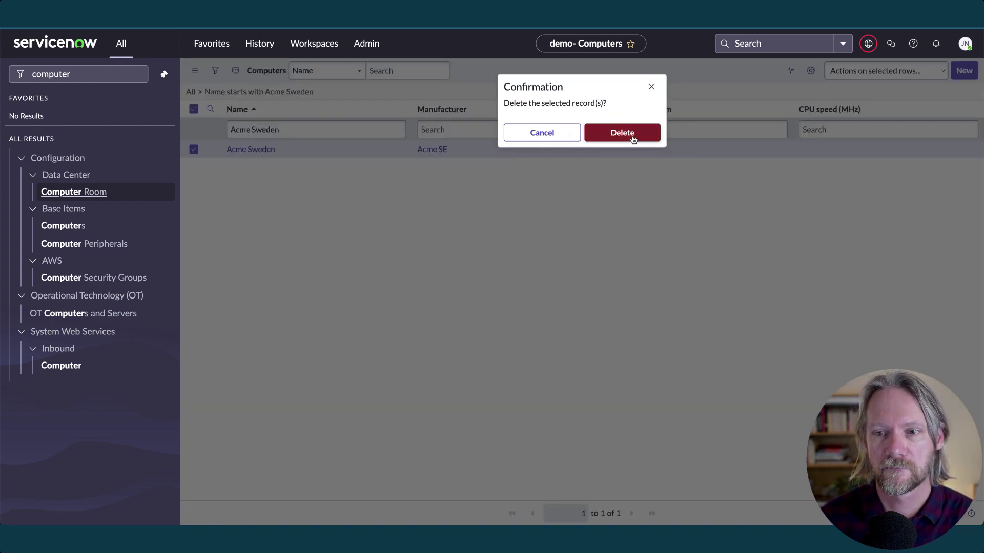
pyautogui.click(633, 138)
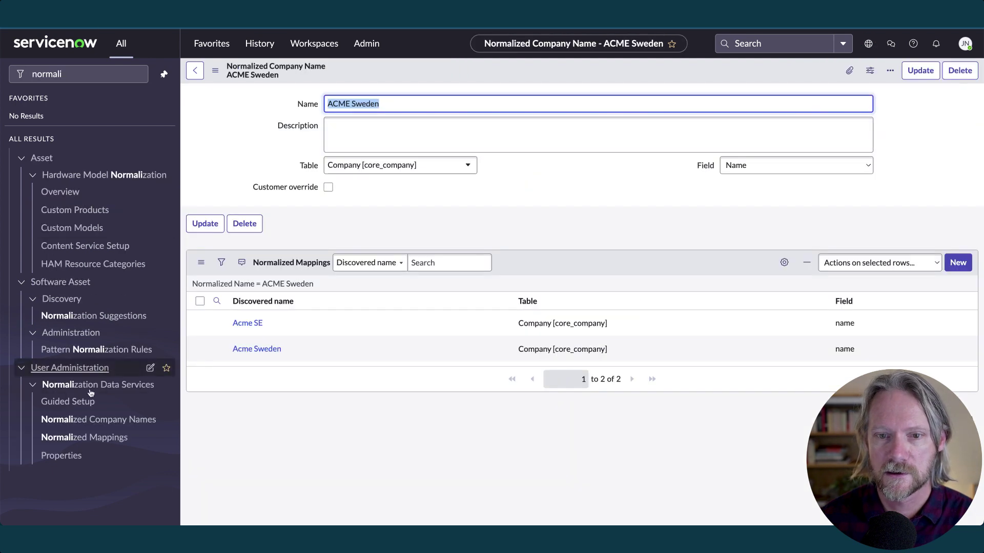
# Enable the manufacturer-name normalization business rule and Discovery's use of the normalization service in Normalization Properties, and save.
pyautogui.click(61, 455)
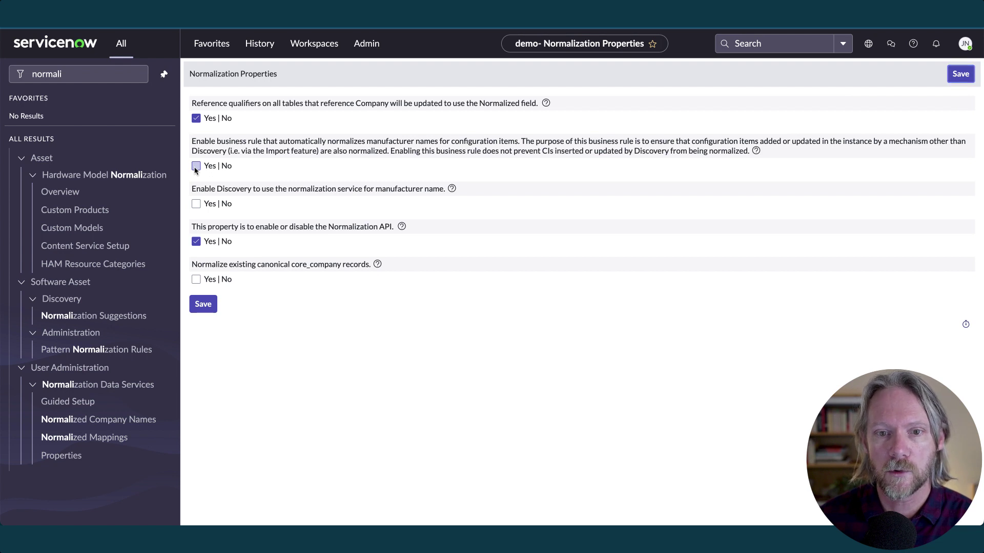
pyautogui.click(195, 167)
pyautogui.click(196, 205)
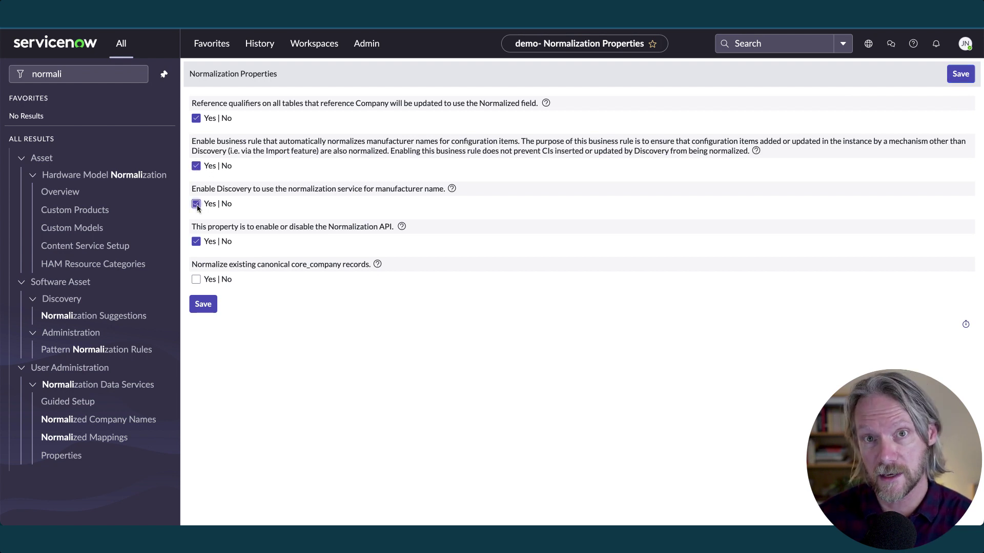
pyautogui.click(199, 306)
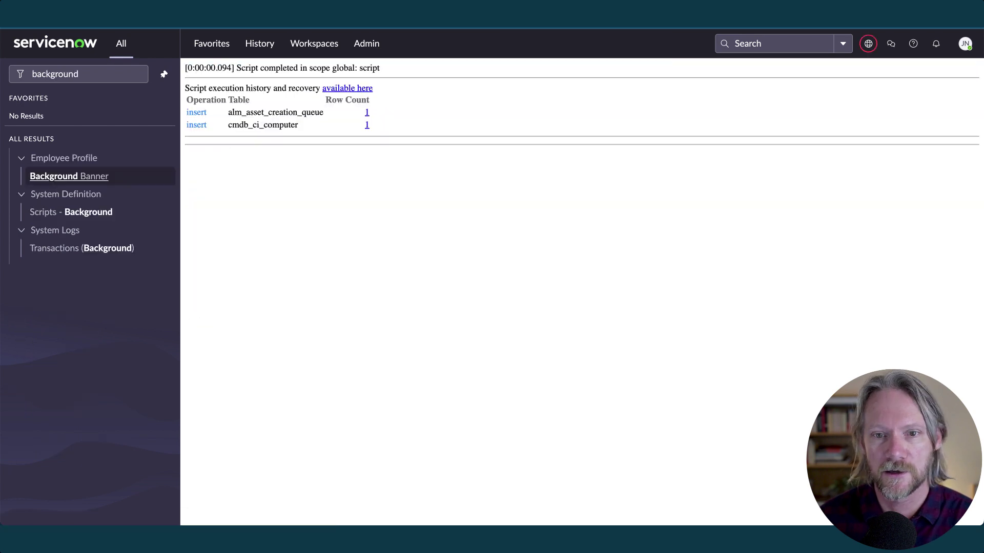
# Rerun the same background script to insert the Acme Sweden computer and refresh the Computers list filtered to that name.
pyautogui.hotkey('alt', 'Left')
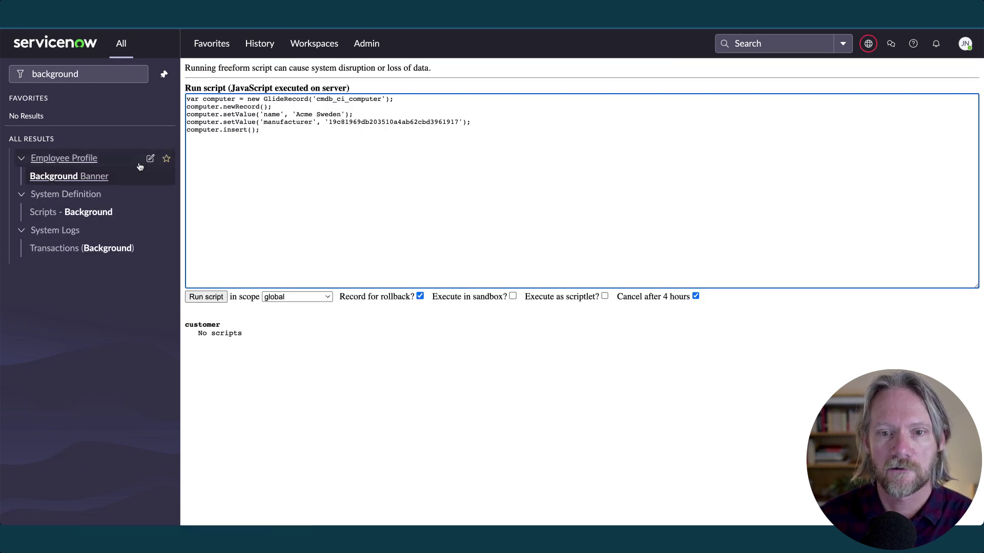
pyautogui.click(204, 297)
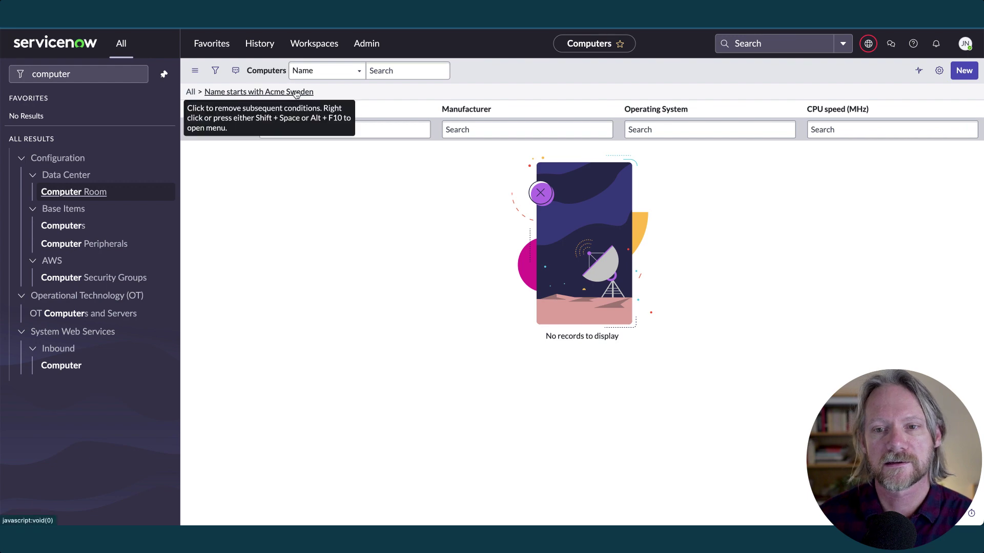
pyautogui.click(296, 93)
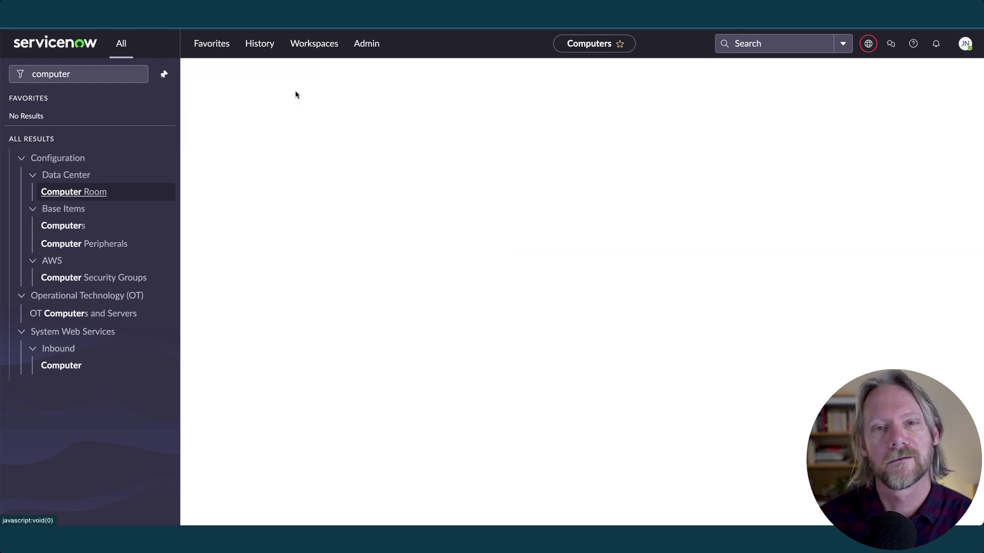